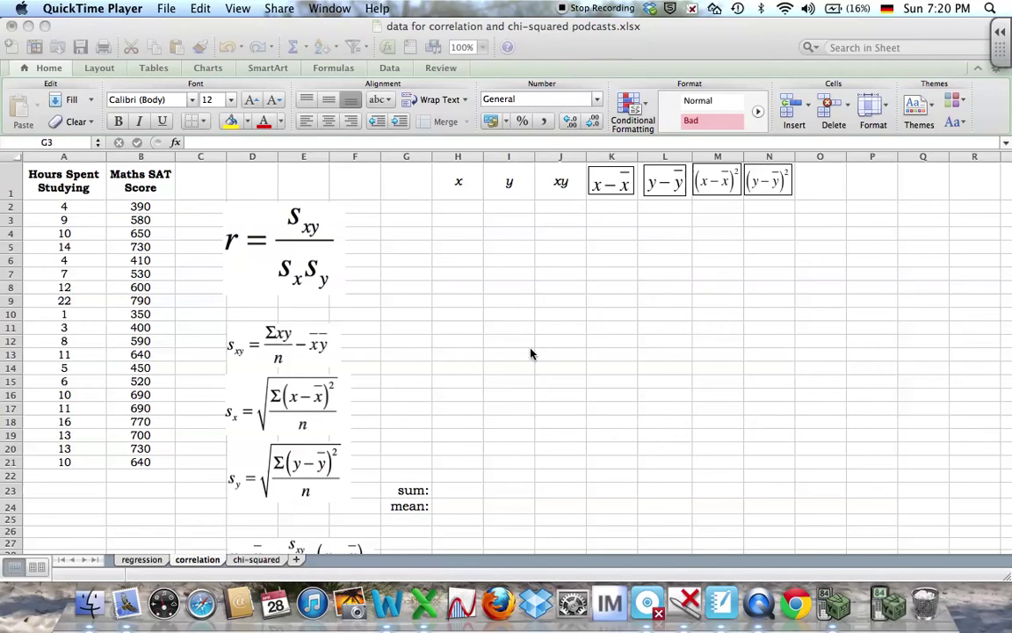
Step: Copy the study hours and SAT scores in A2:B21 into the x and y columns, starting at H2
left_click(55, 208)
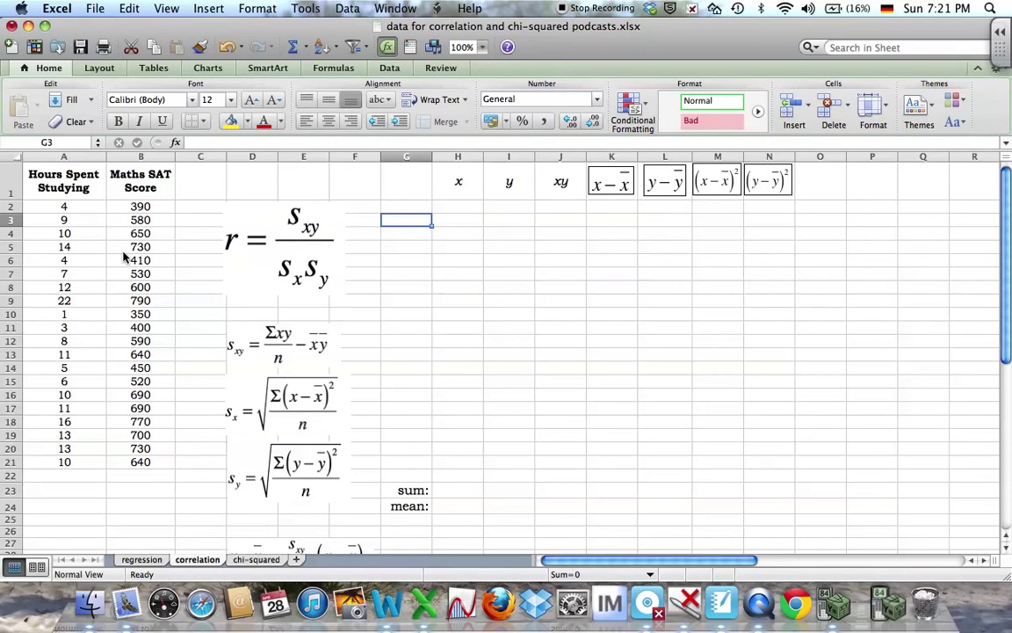
left_click(85, 208)
left_click_drag(85, 208, 118, 467)
key("super+c")
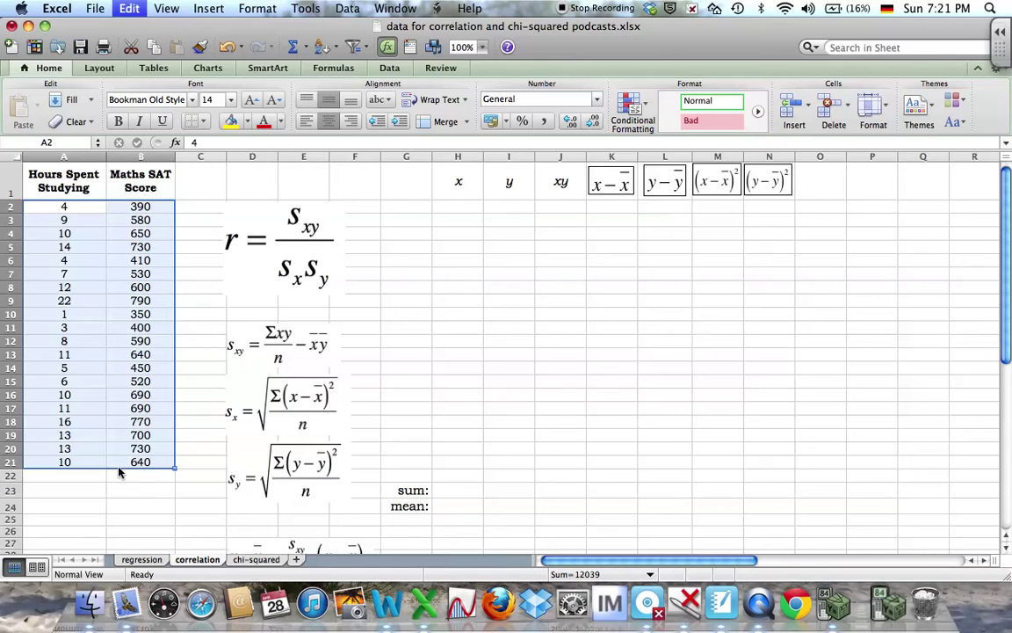
left_click(475, 208)
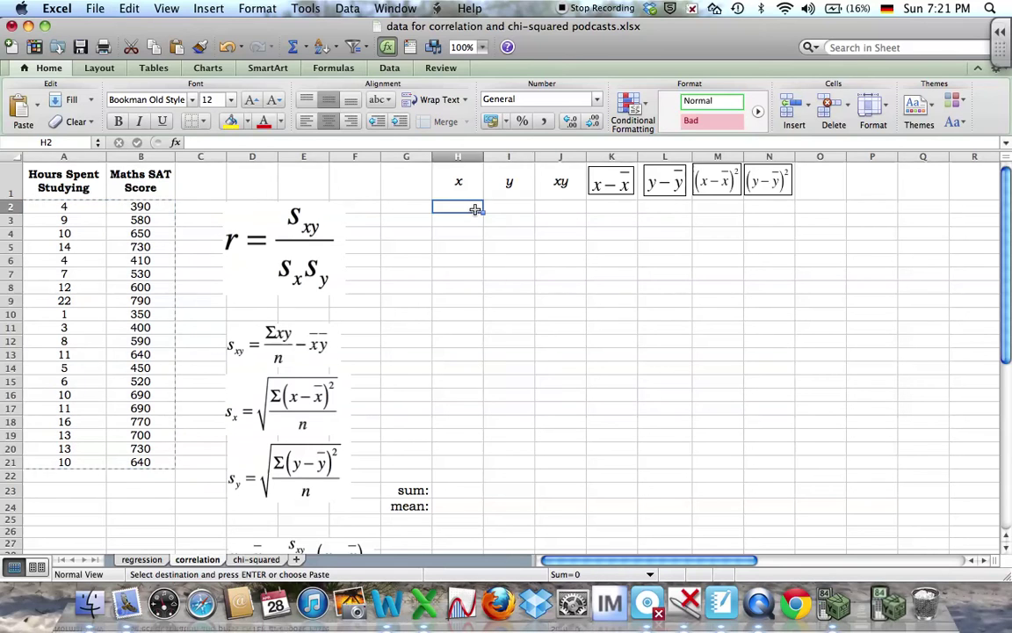
key("super+v")
left_click(573, 382)
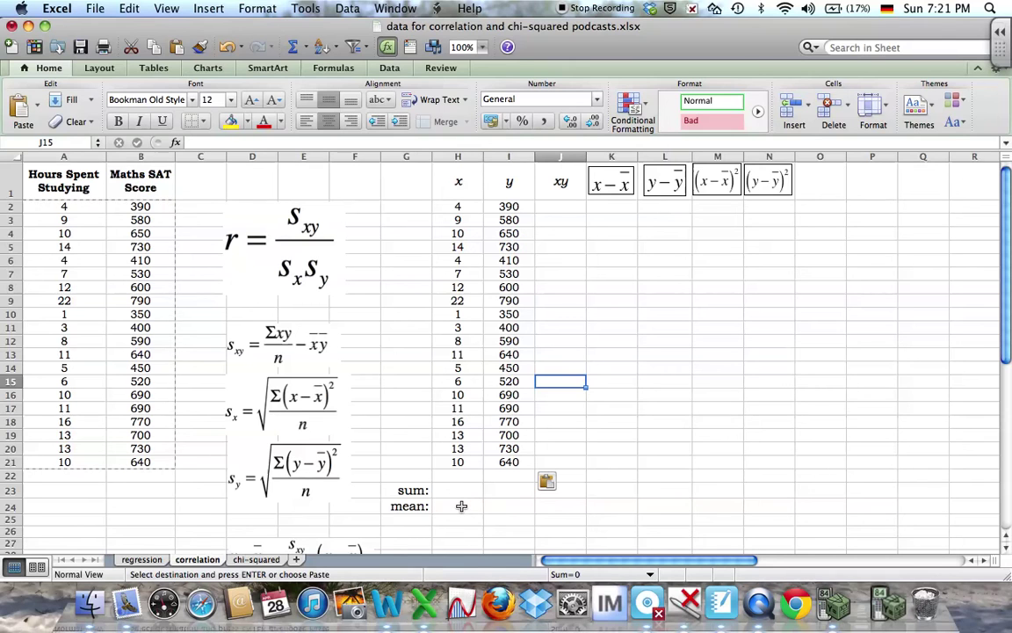
Step: Calculate the mean of the x values in H24 with =AVERAGE(H2:H21)
left_click(458, 504)
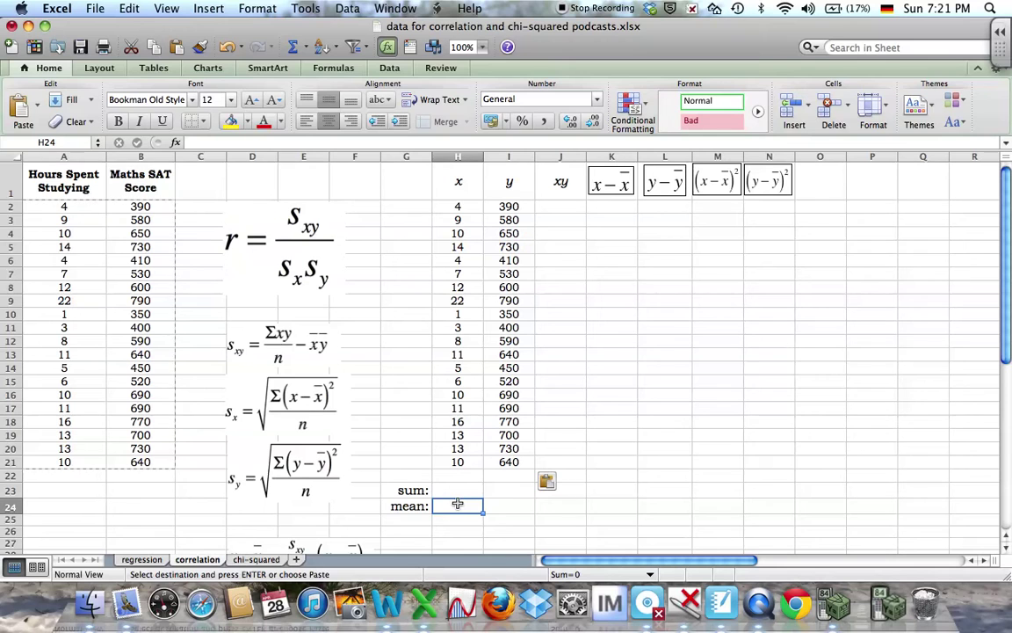
type("=")
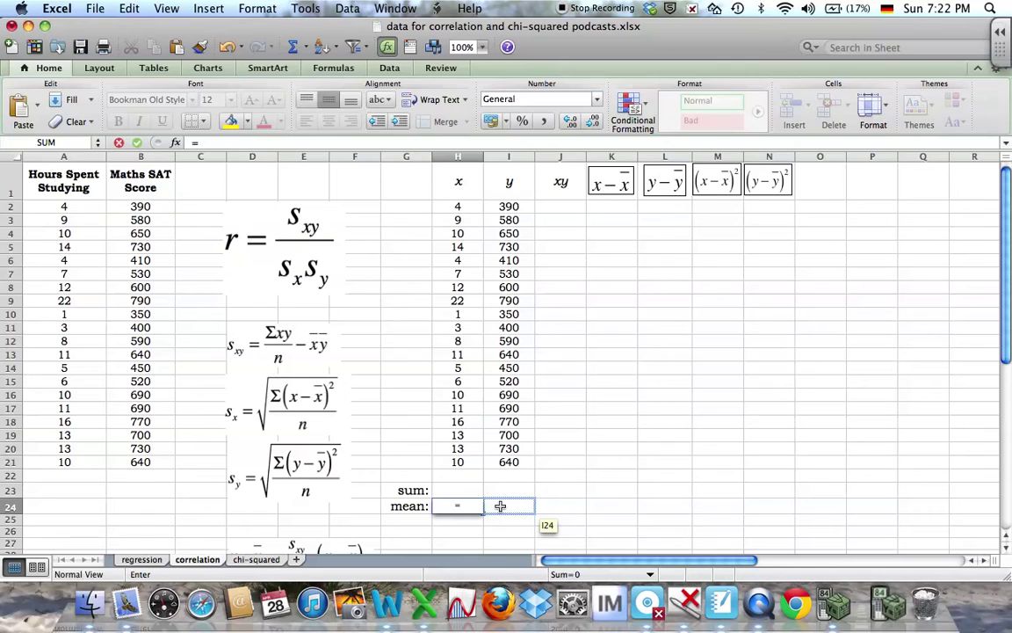
type("averag")
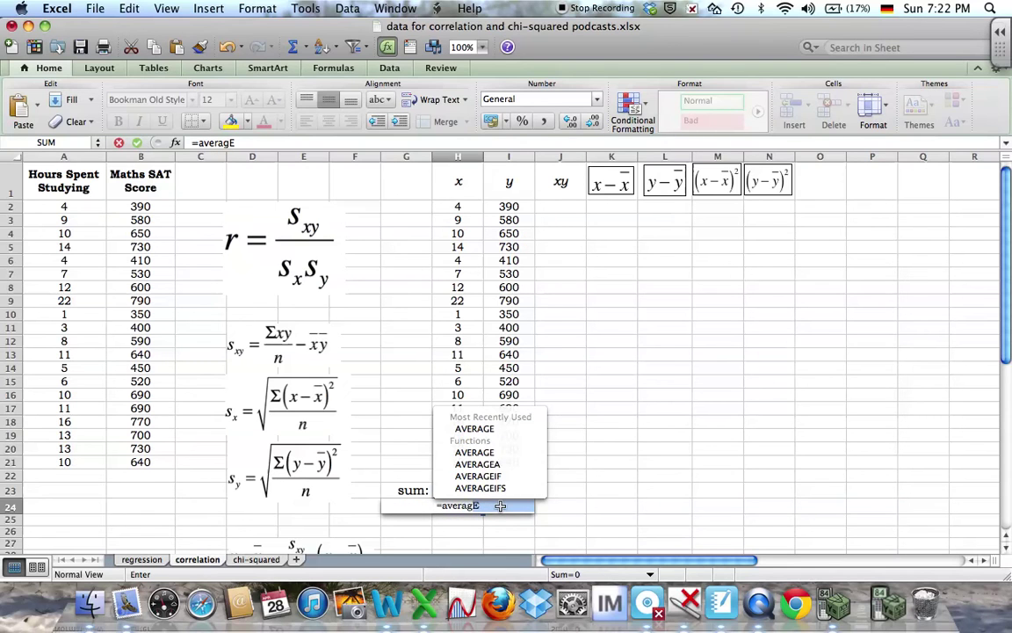
double_click(492, 428)
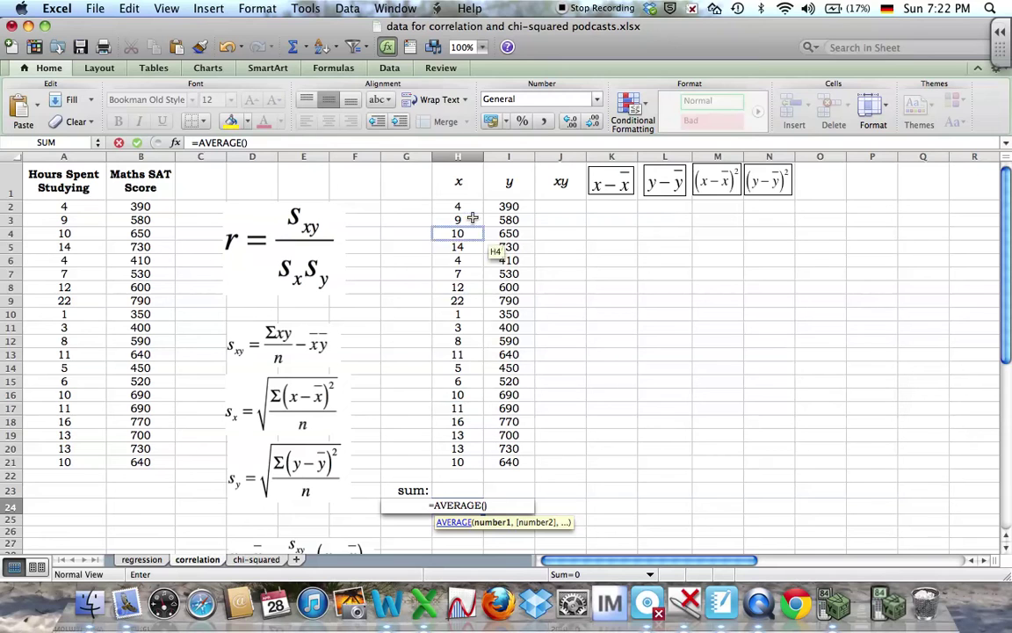
left_click_drag(458, 207, 471, 461)
key("Return")
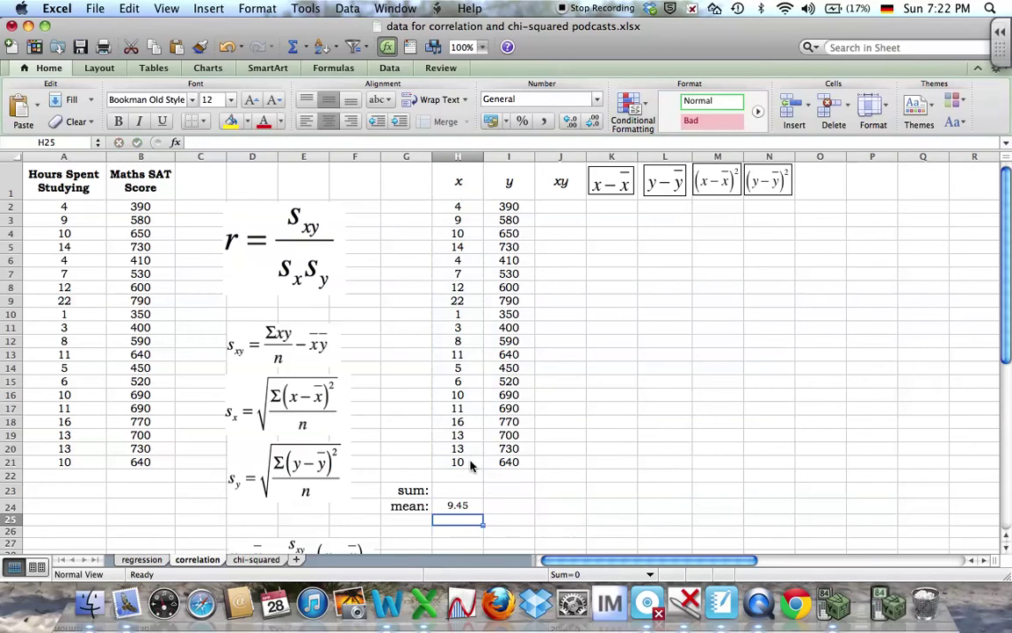
Step: Extend the mean formula from H24 to I24 for the y values and check the copied formula
left_click(466, 504)
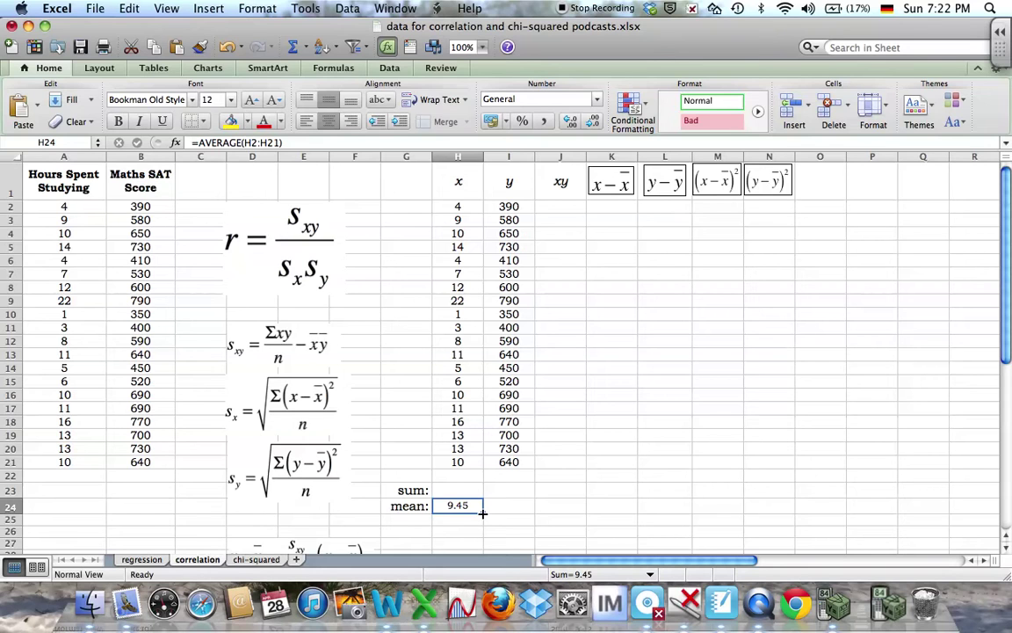
left_click_drag(482, 514, 547, 500)
left_click(553, 501)
left_click(527, 506)
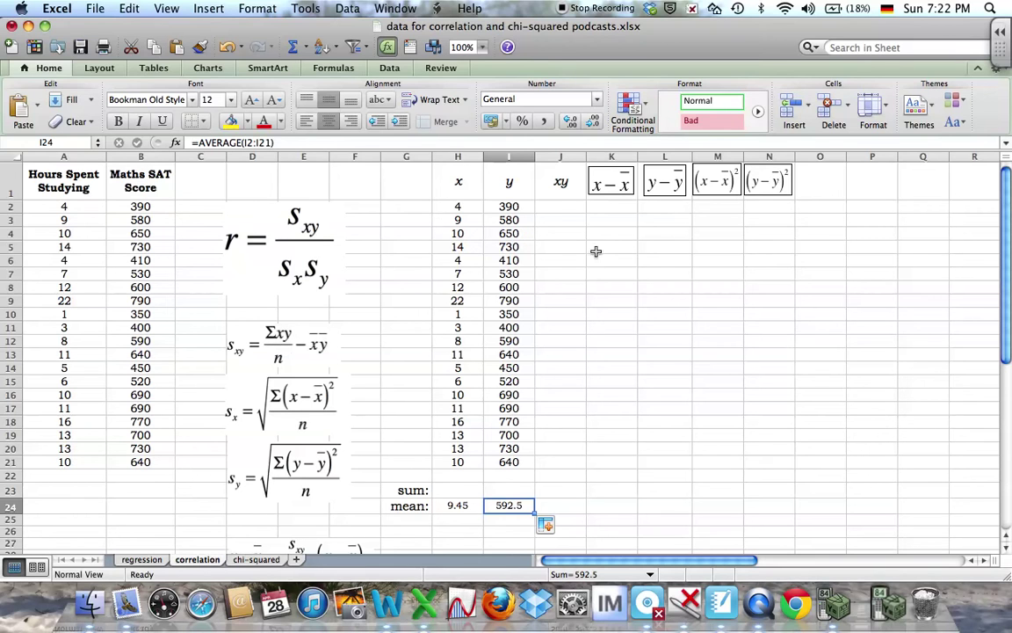
Step: Enter the product formula =H2*I2 in J2, the first cell of the xy column
left_click(562, 207)
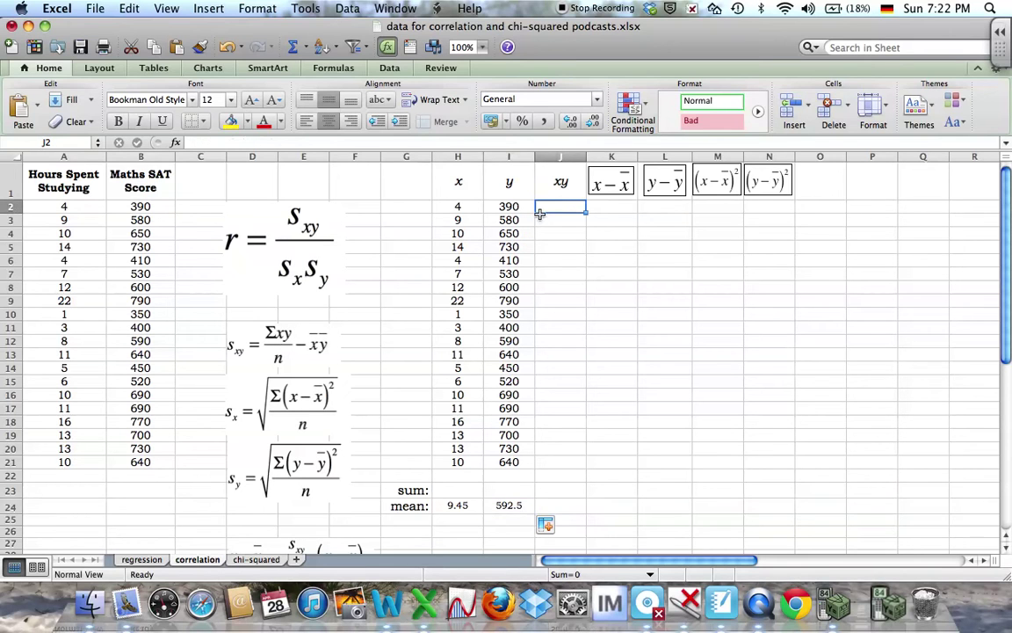
type("=")
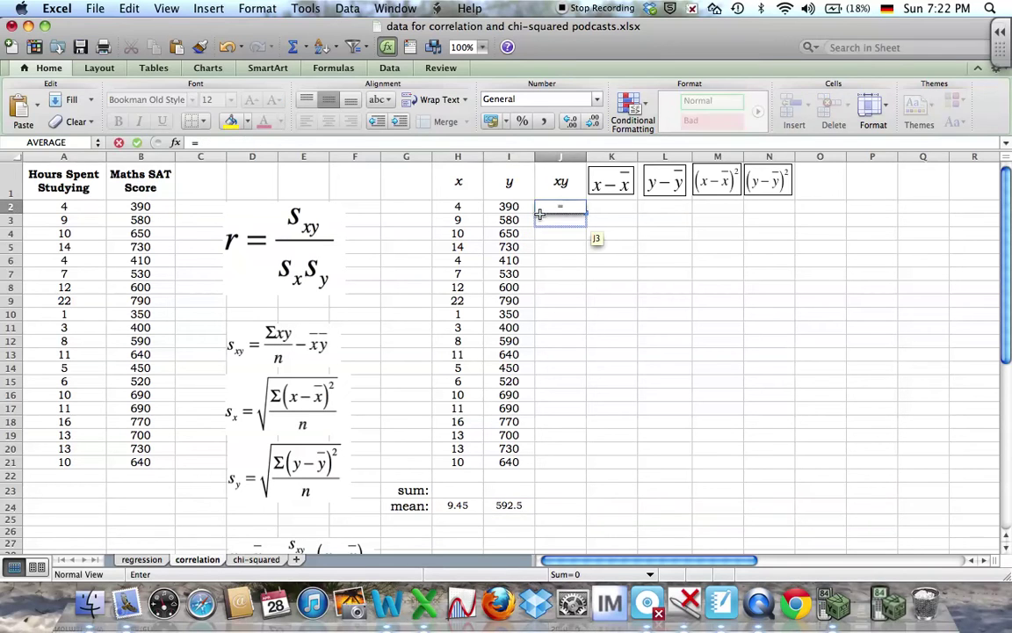
left_click(461, 207)
type("*")
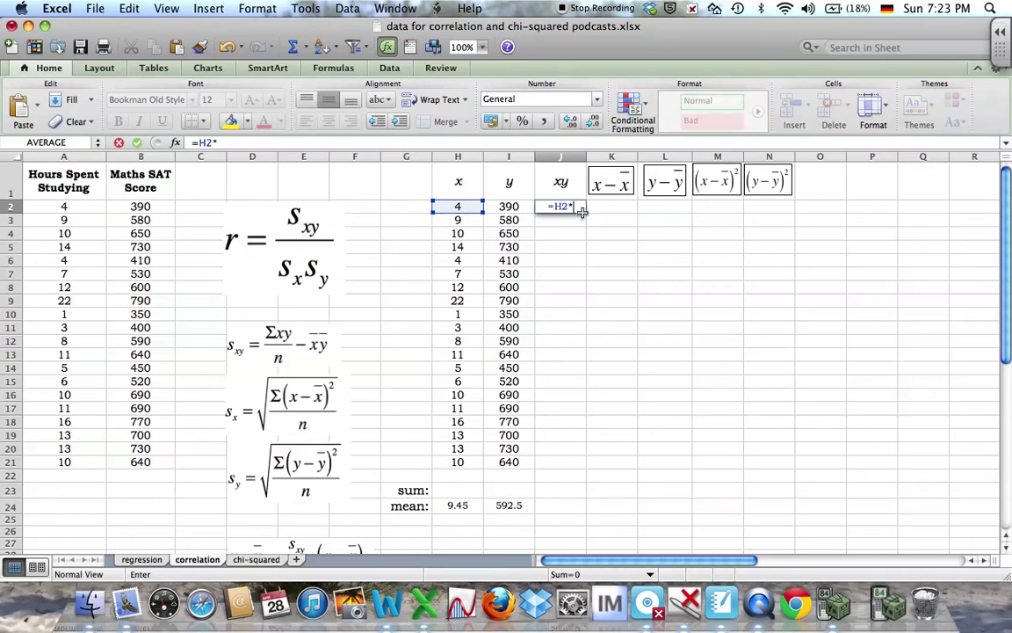
left_click(511, 207)
key("Return")
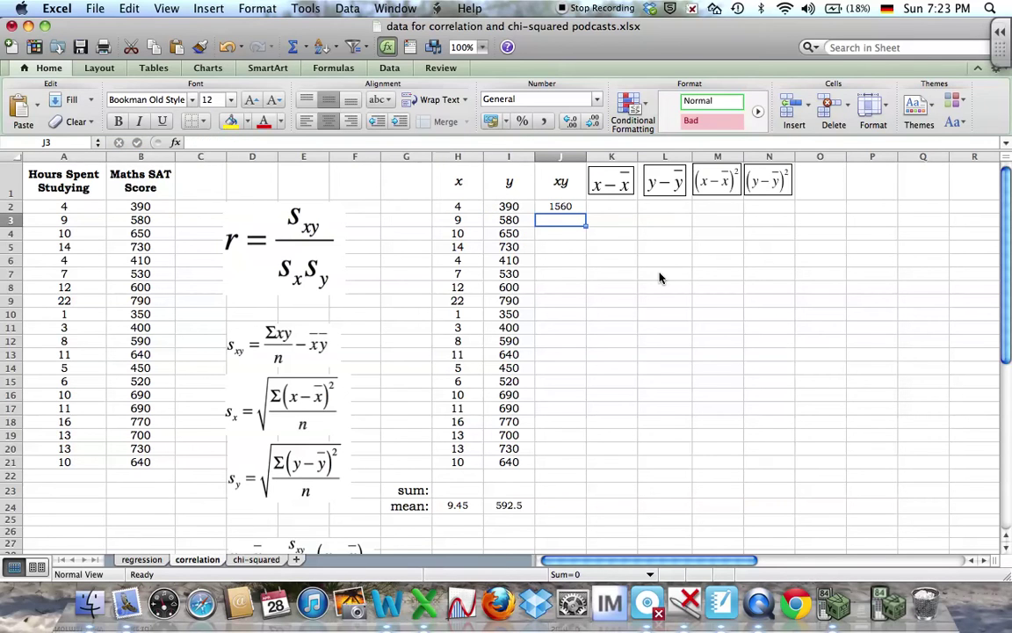
Step: Fill the product formula from J2 down to J21 and check the copied formulas in a few cells
left_click(569, 206)
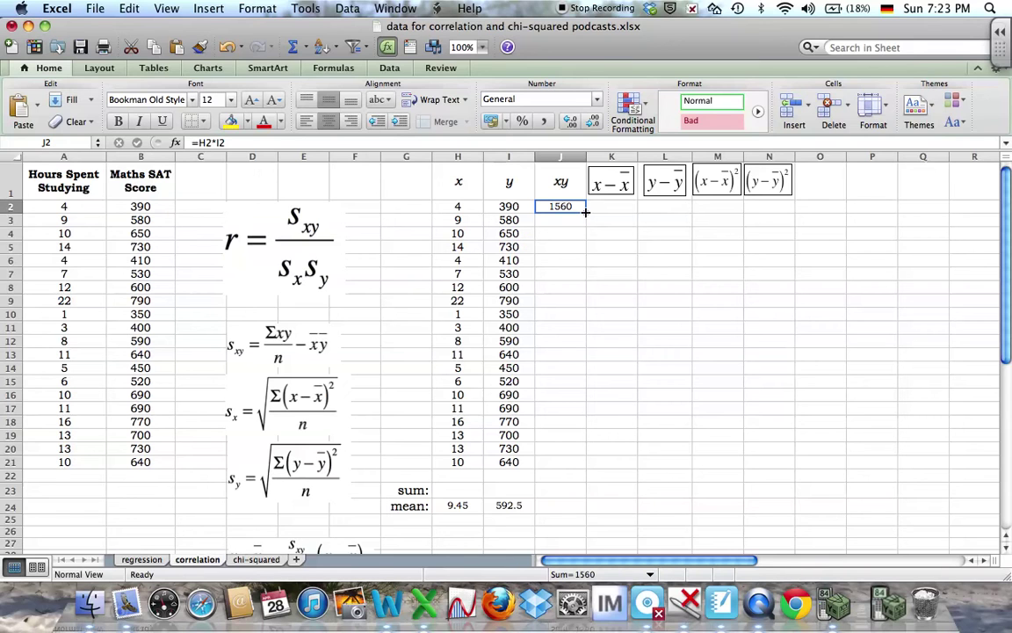
left_click_drag(586, 212, 580, 467)
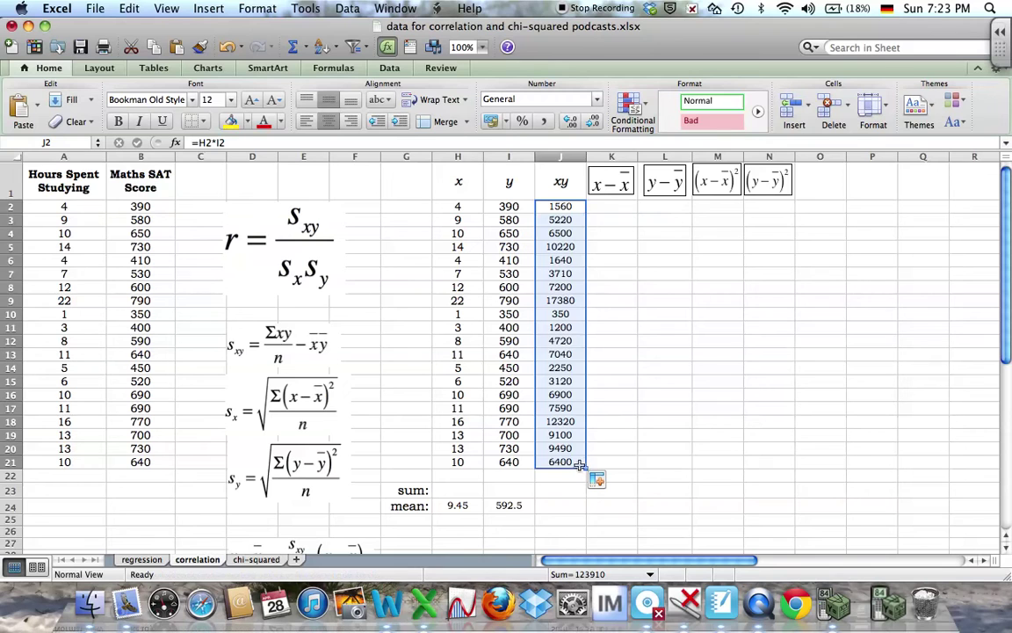
left_click(655, 490)
left_click(556, 433)
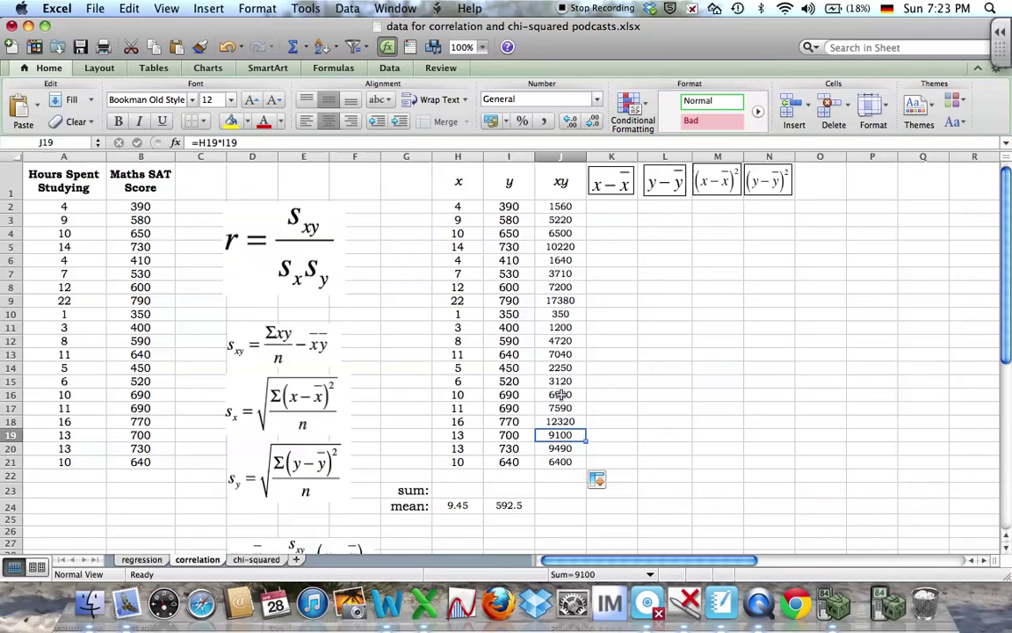
left_click(561, 314)
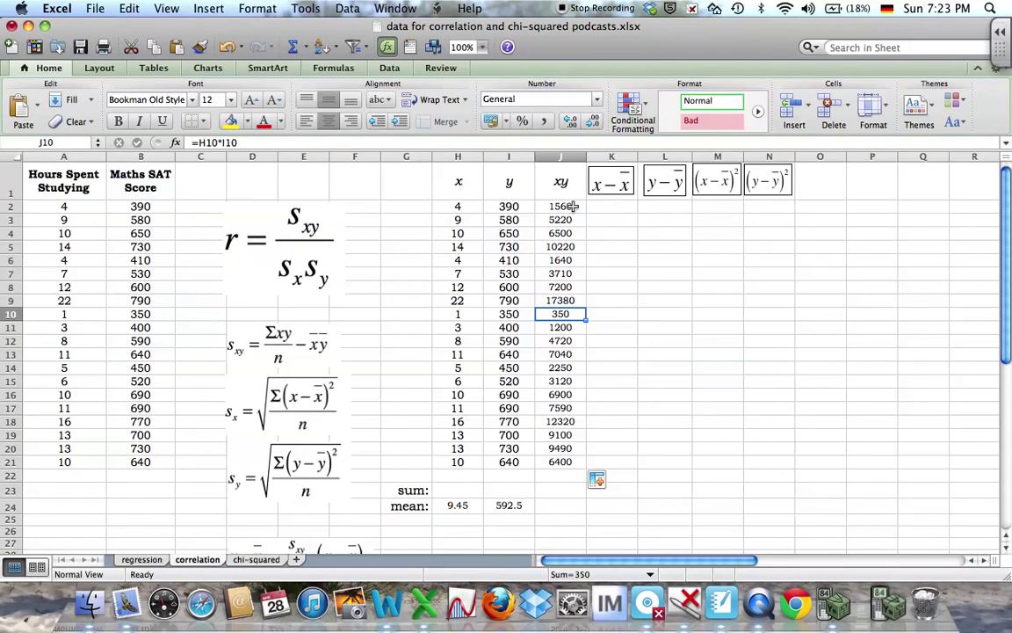
Step: Total the xy column in J23 with =SUM(J2:J21)
left_click(558, 492)
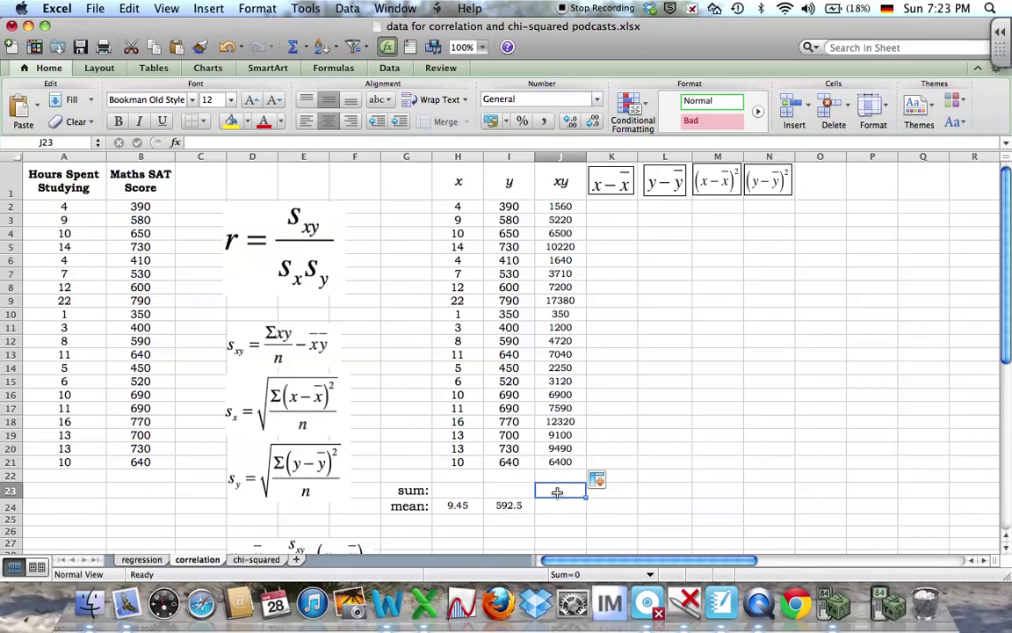
type("=")
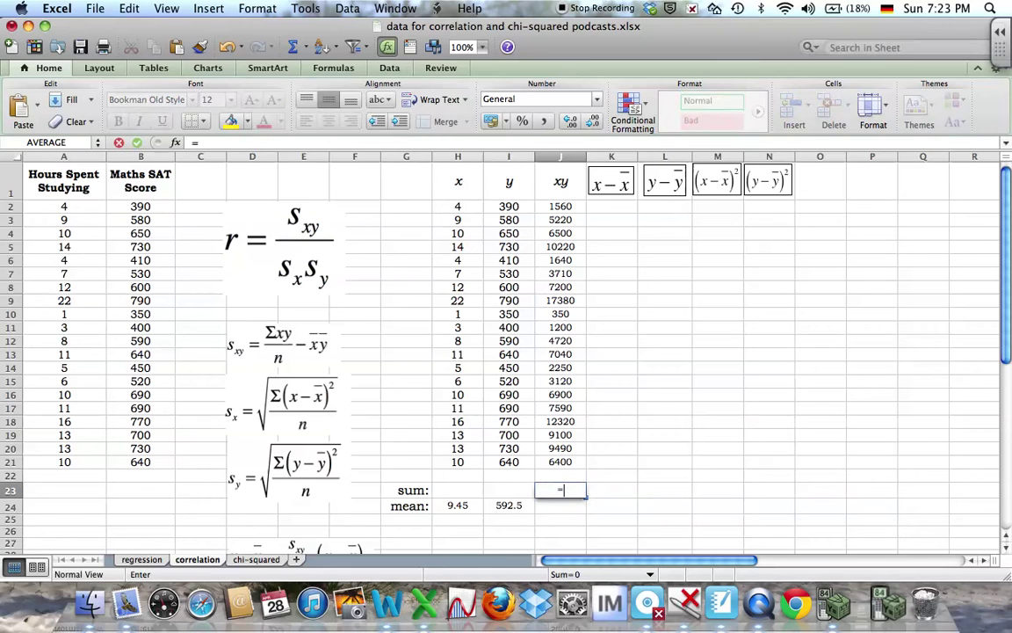
type("sum")
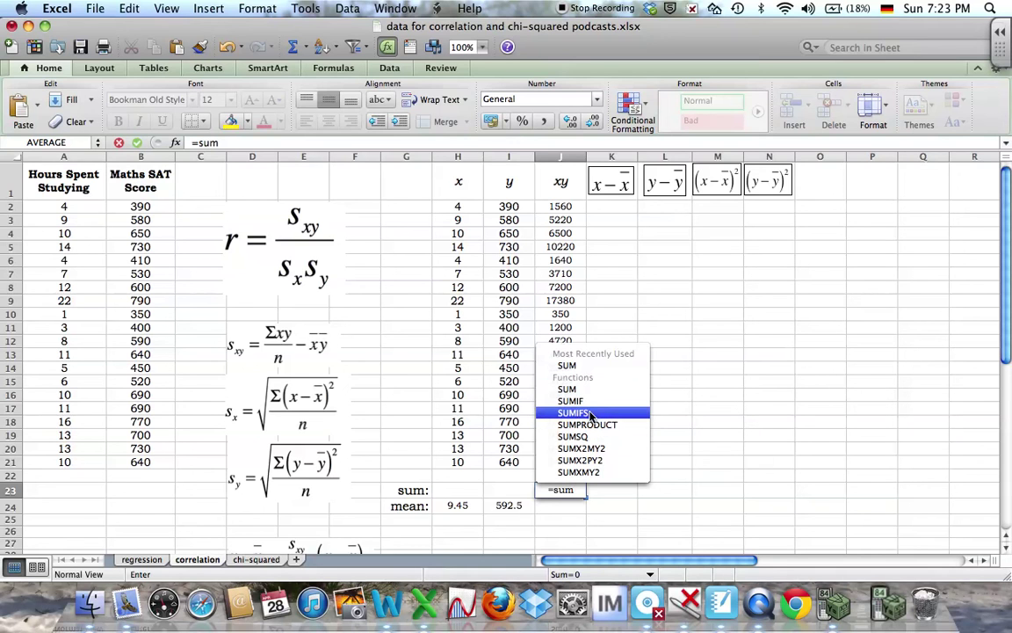
double_click(567, 365)
left_click_drag(549, 206, 559, 462)
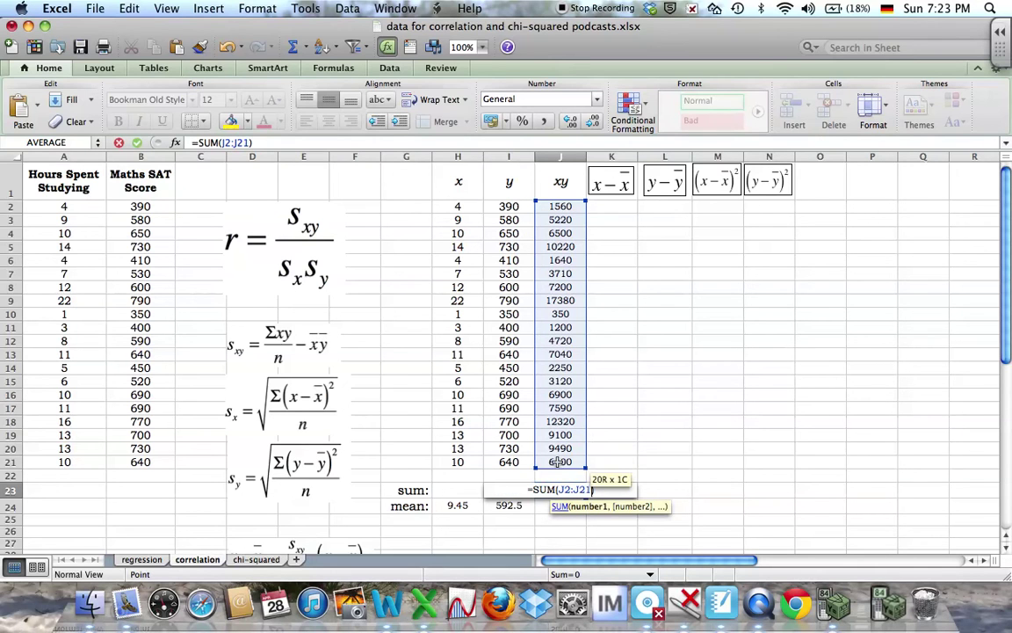
key("Return")
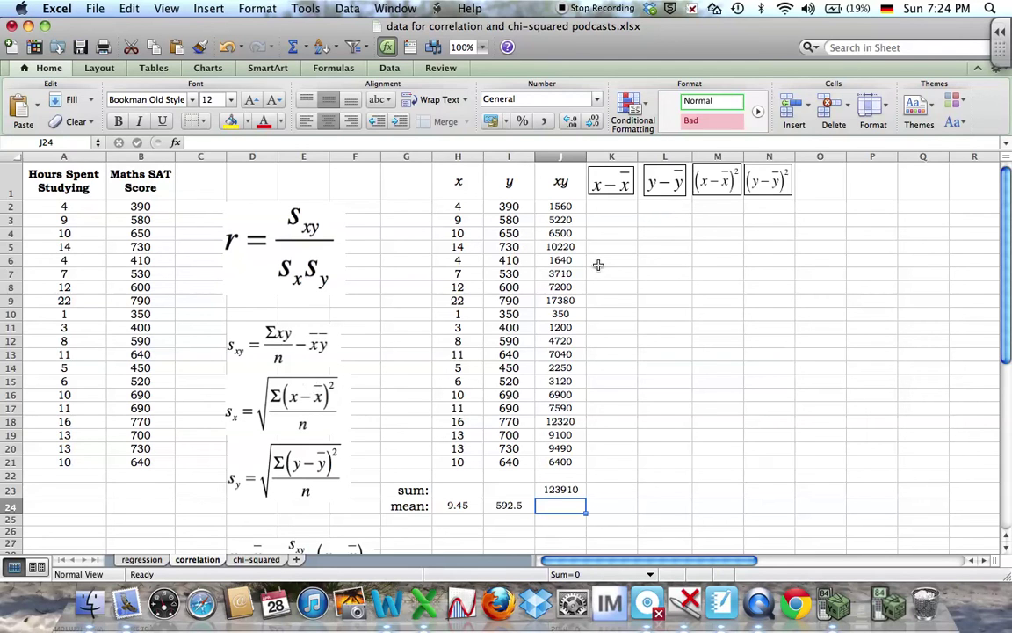
Step: Enter =H2-$H$24 in K2 to subtract the x mean from the first x value, using an absolute reference
left_click(622, 207)
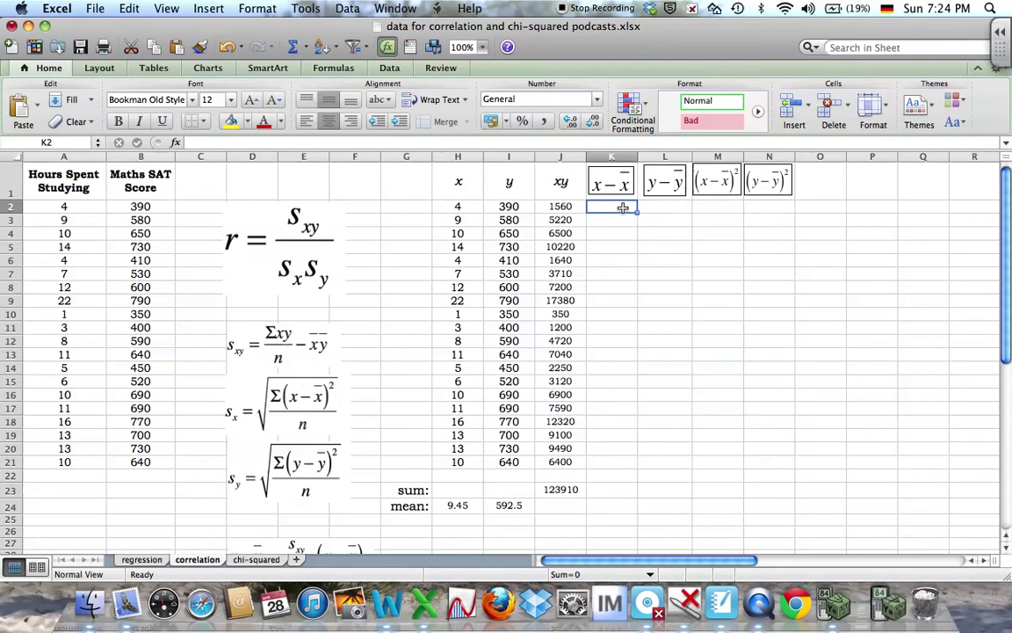
type("=")
left_click(483, 484)
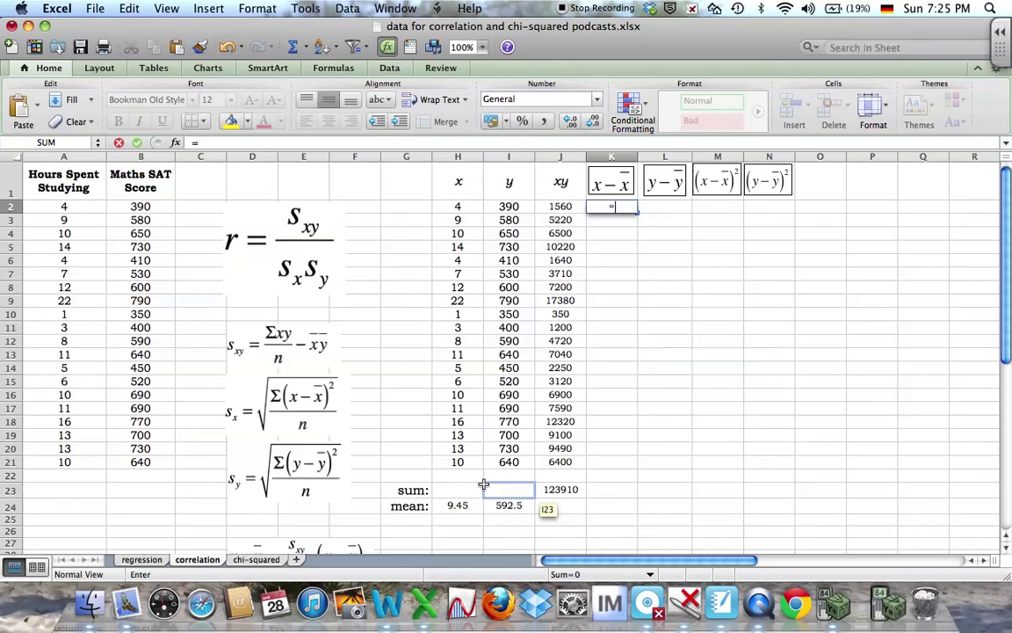
left_click(473, 205)
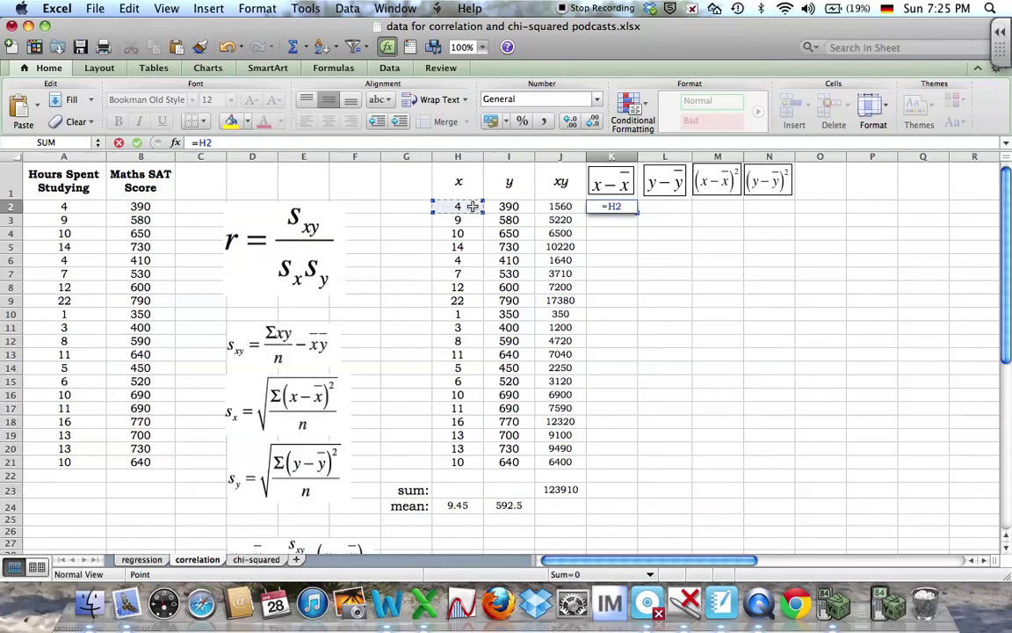
type("-")
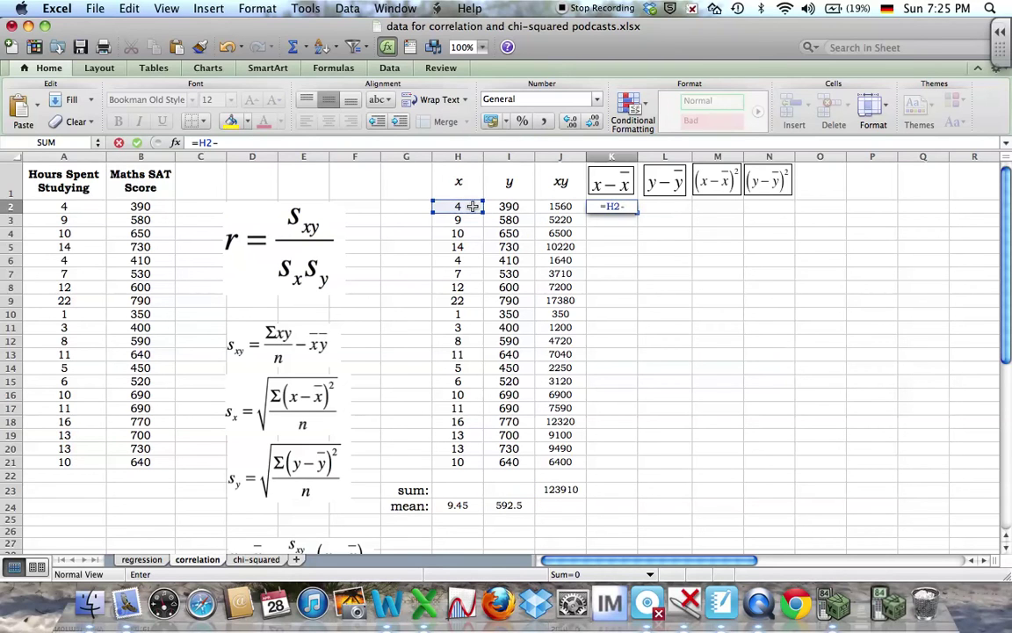
left_click(464, 510)
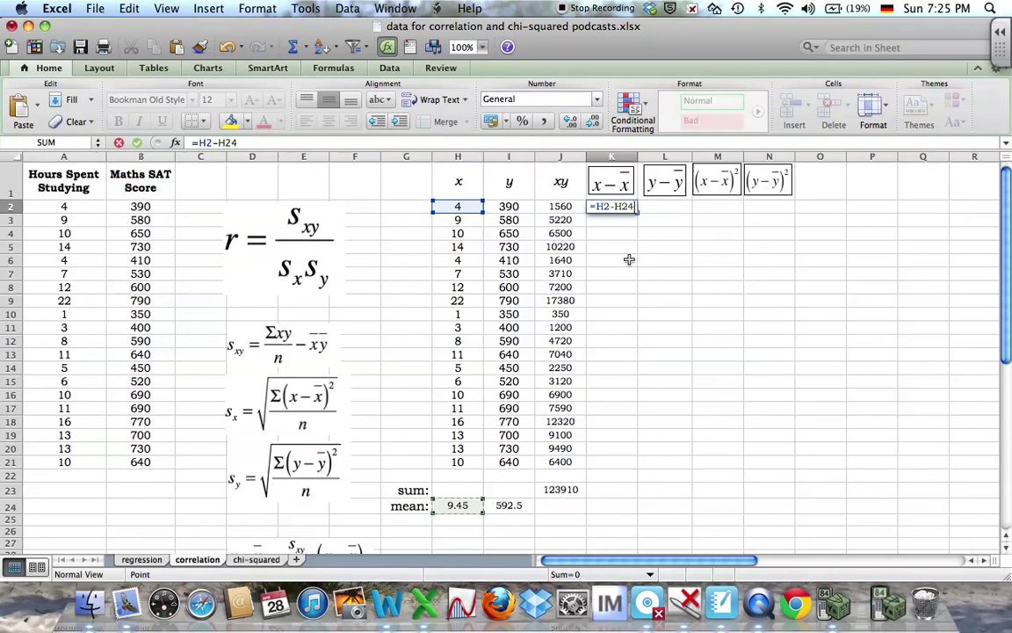
key("F2")
type("$")
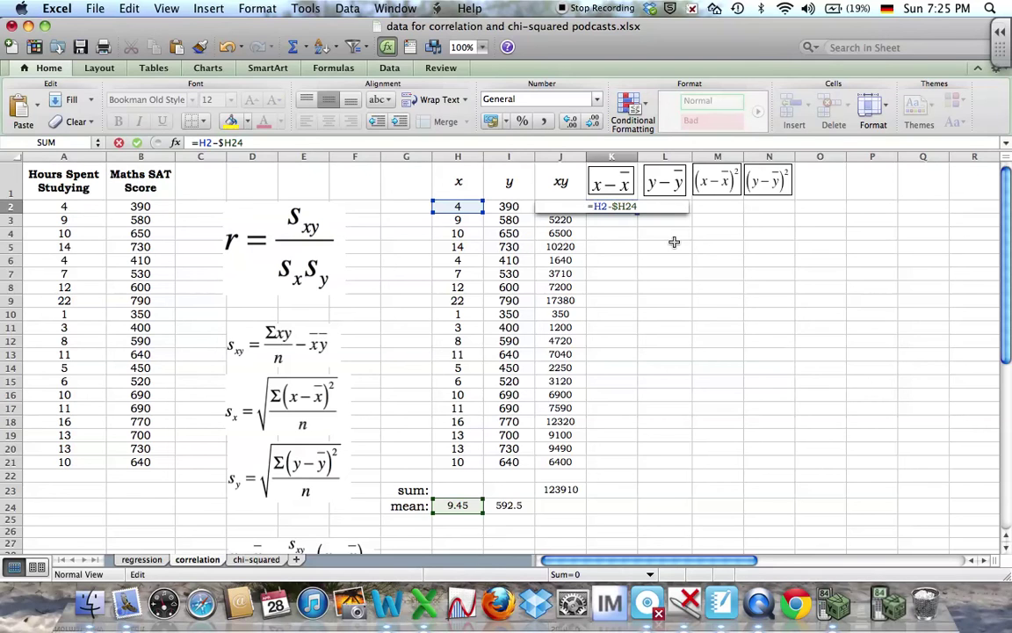
key("Right")
type("$")
key("Return")
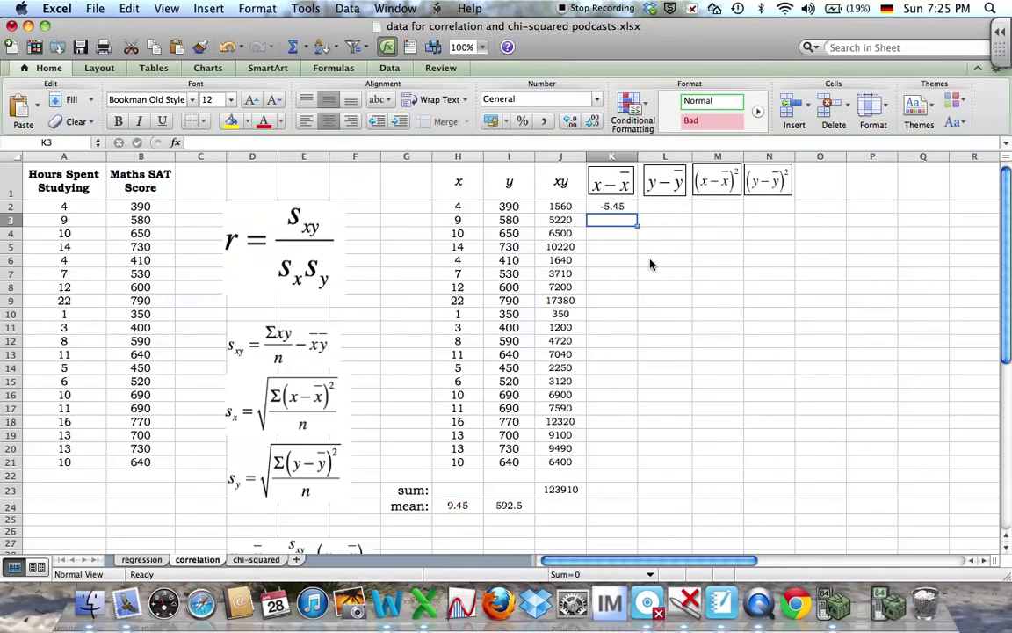
Step: Fill the x deviation formula from K2 down to K21 and check the copied formulas in several cells
left_click(608, 207)
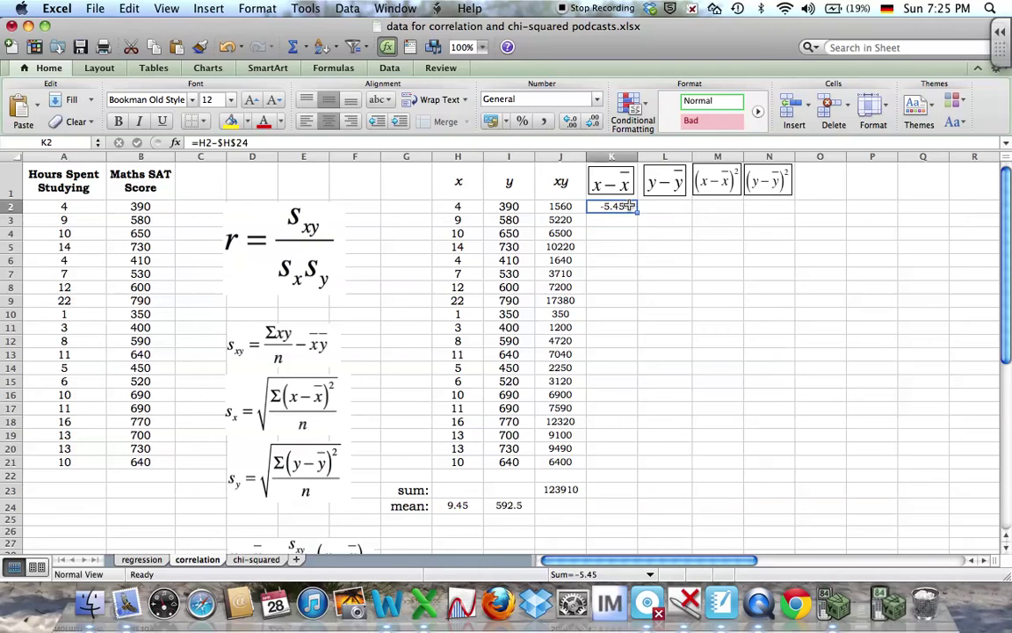
left_click_drag(640, 212, 621, 463)
left_click(650, 447)
left_click(618, 423)
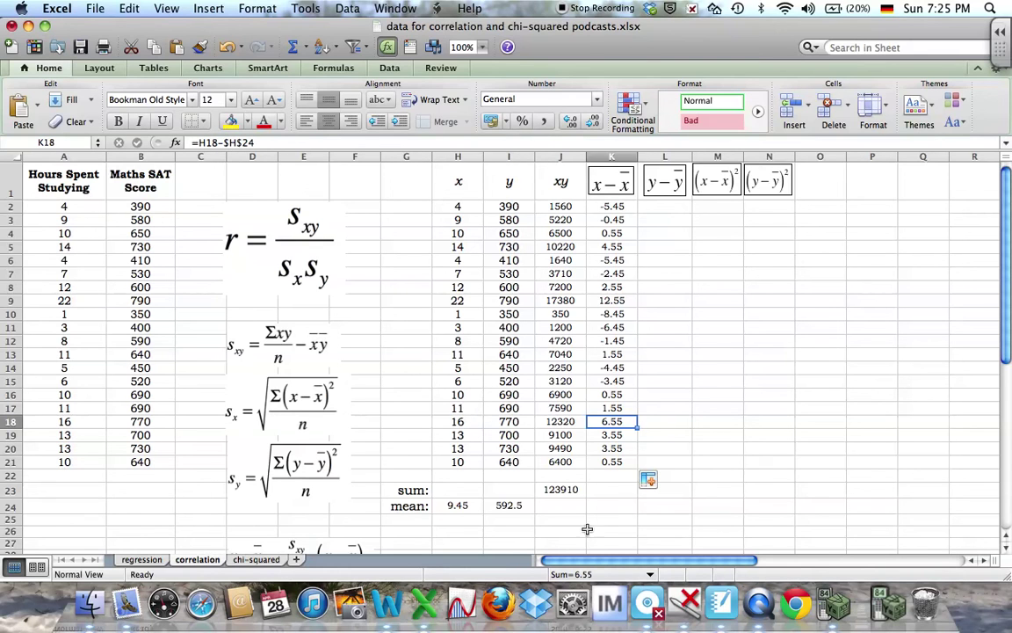
left_click(615, 340)
left_click(613, 287)
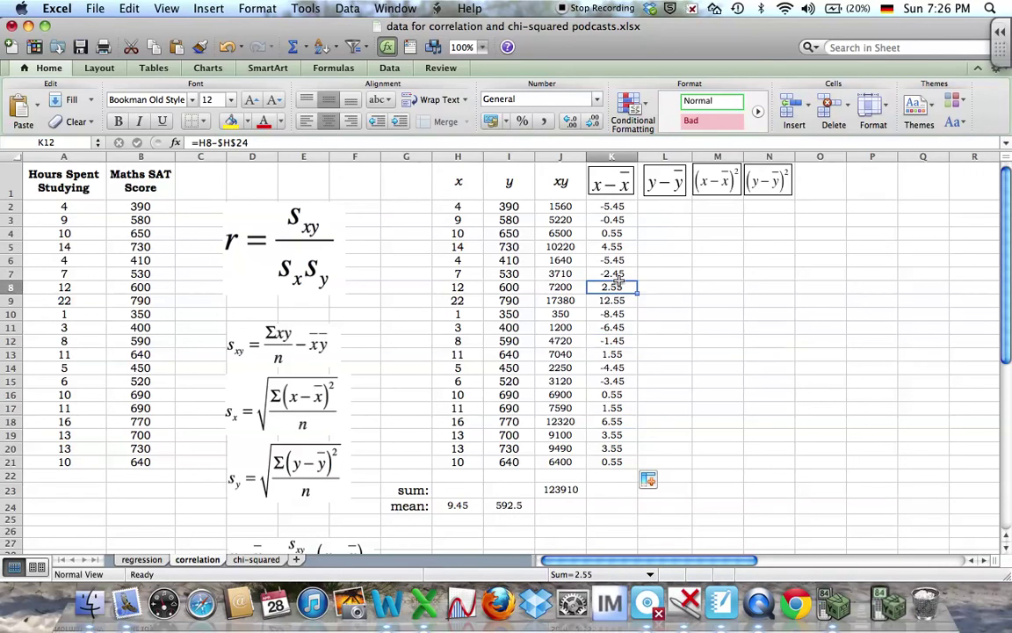
left_click(614, 262)
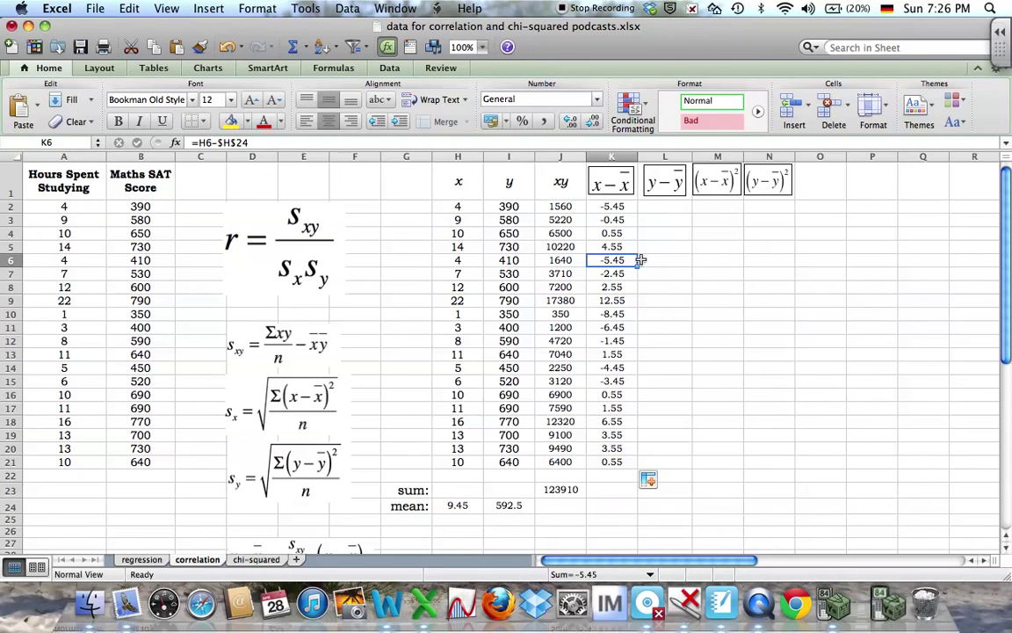
Step: Enter =I2-$I$24 in L2 to subtract the y mean from the first y value, using an absolute reference
left_click(668, 208)
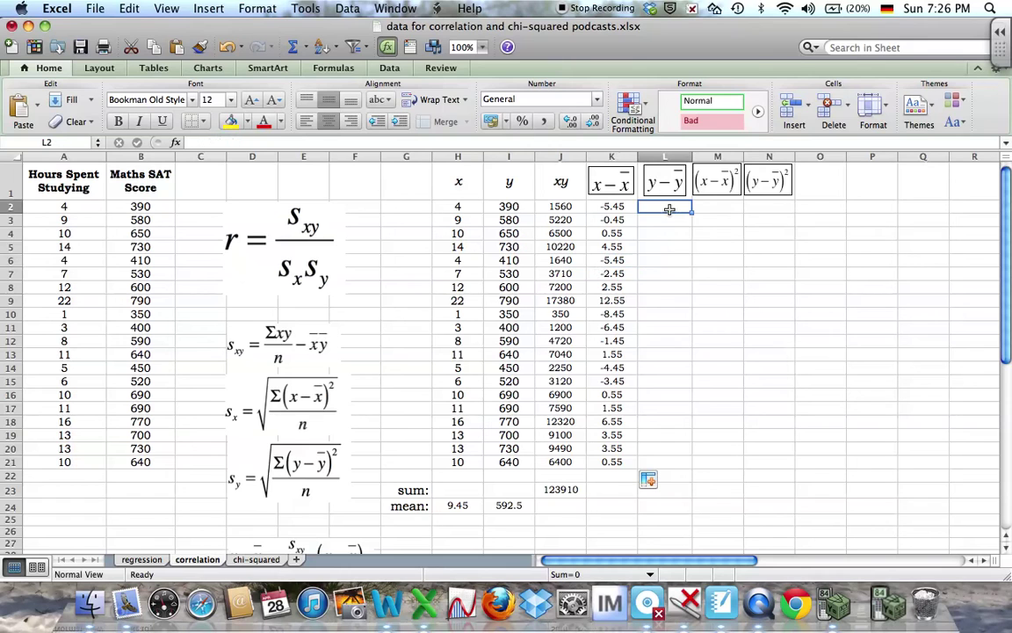
left_click(506, 207)
left_click(666, 208)
type("=")
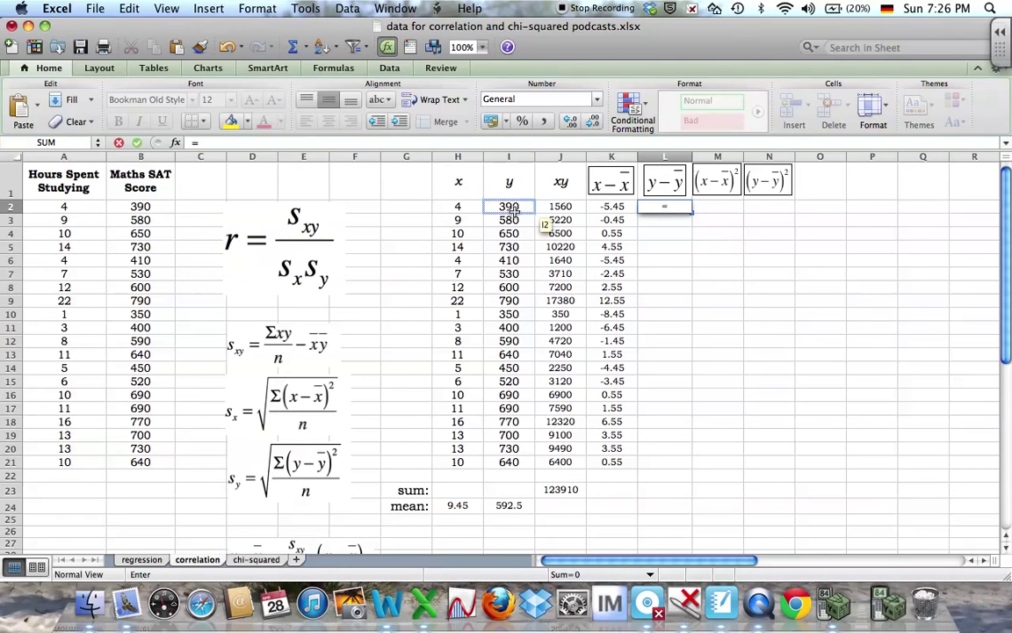
left_click(514, 210)
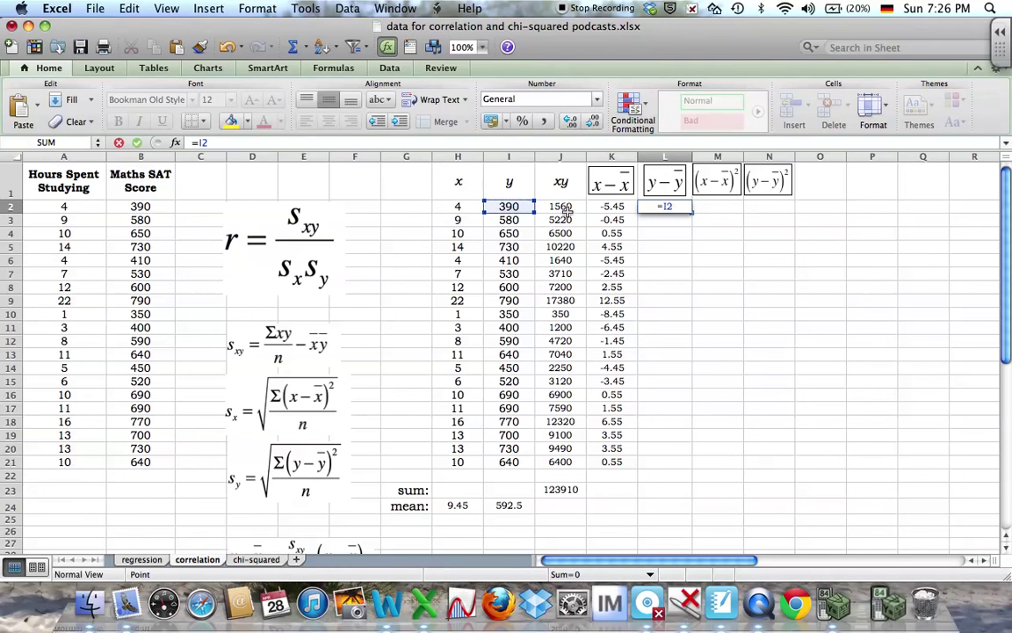
type("-")
left_click(508, 506)
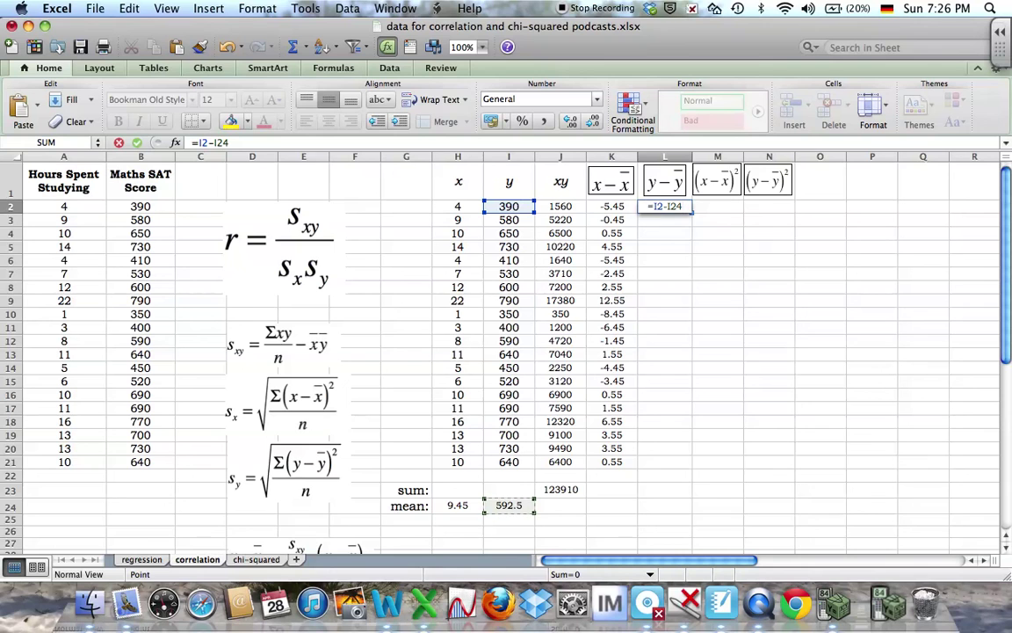
key("F2")
type("$I")
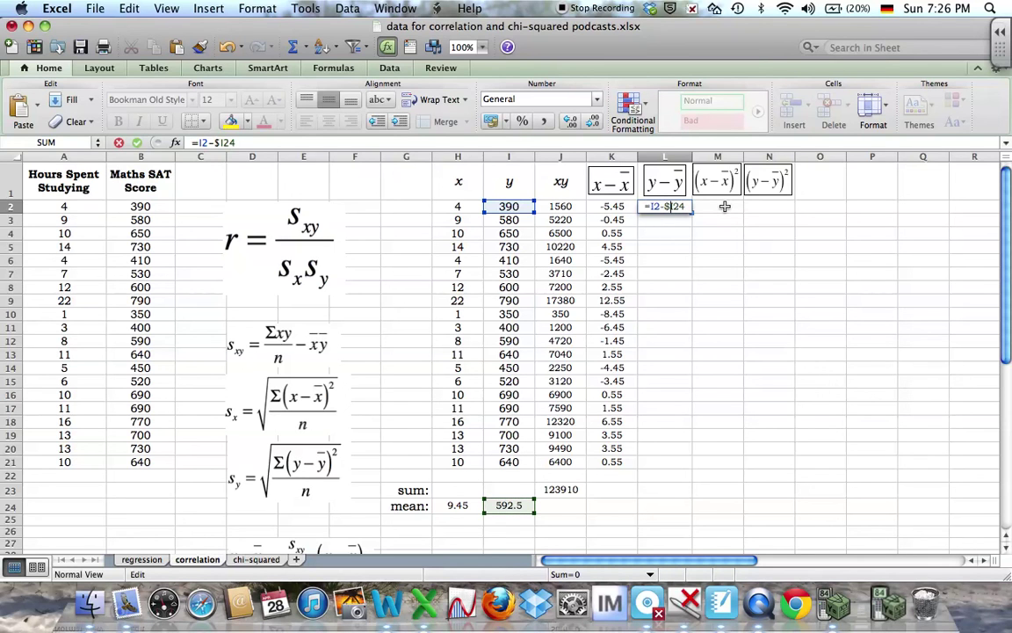
type("$")
key("Return")
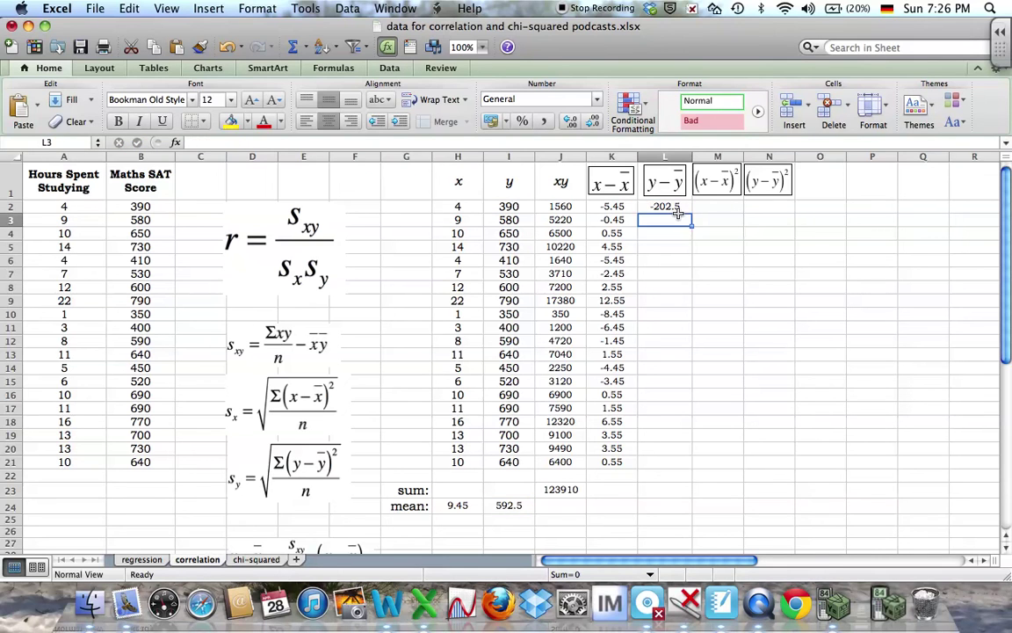
Step: Fill the y deviation formula from L2 down to L21 and check the copied formulas in several cells
left_click(681, 206)
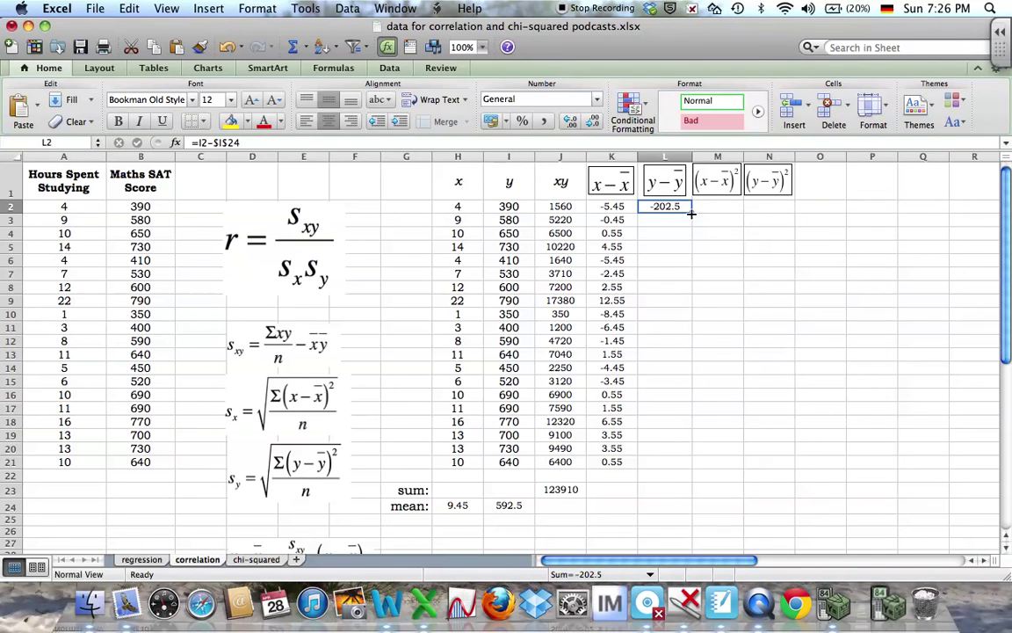
left_click_drag(692, 213, 686, 468)
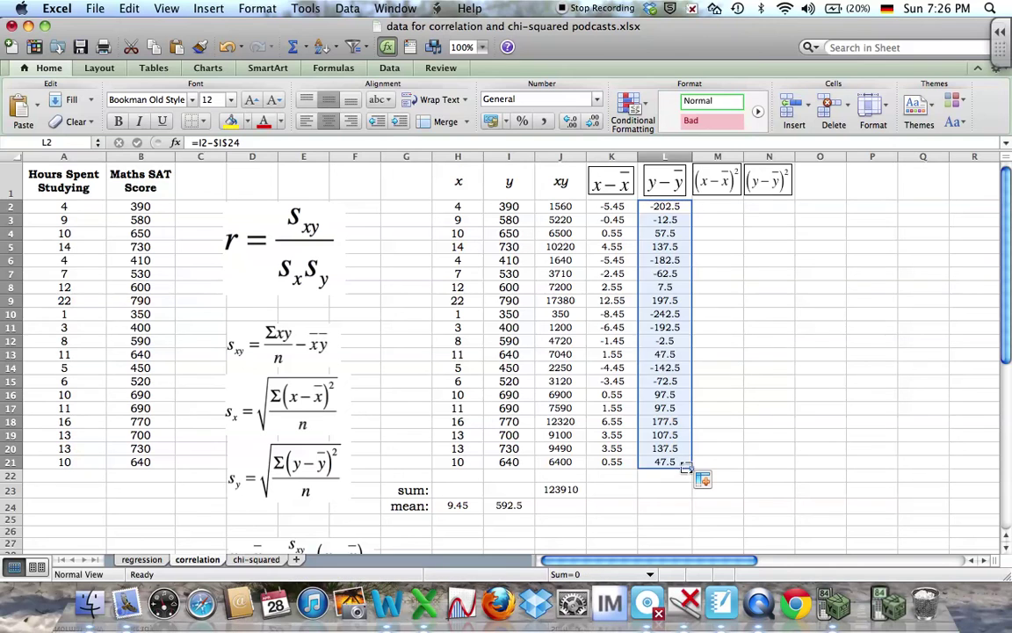
left_click(745, 515)
left_click(651, 380)
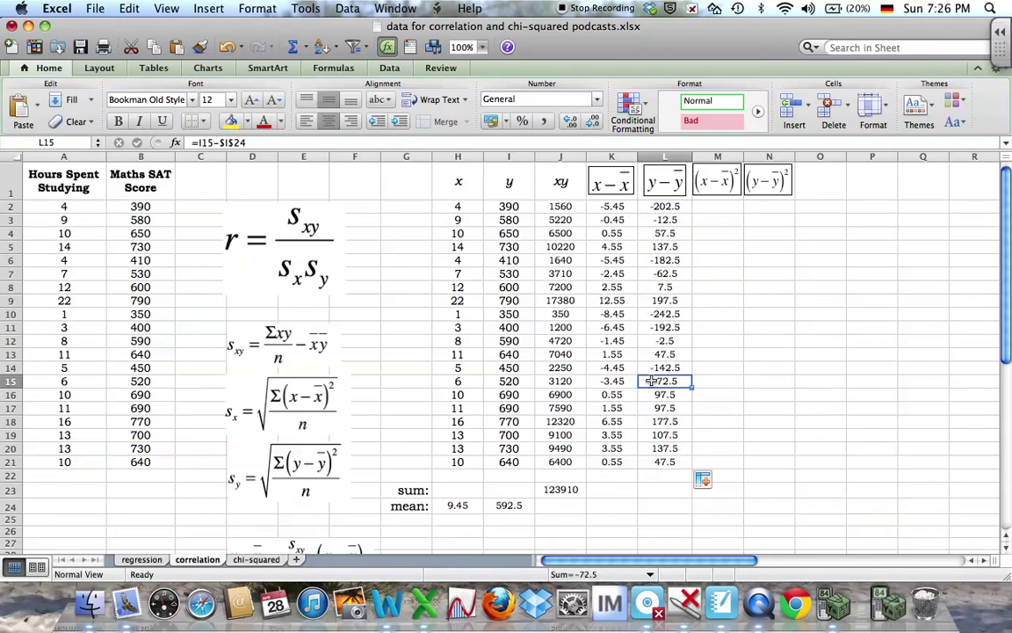
left_click(665, 340)
left_click(665, 286)
left_click(665, 247)
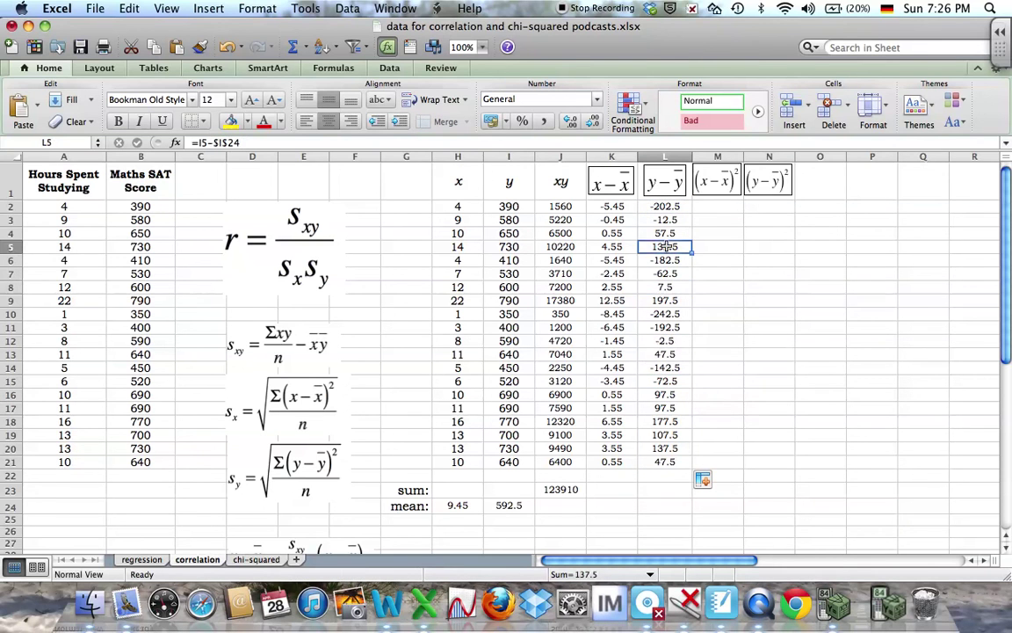
left_click(666, 354)
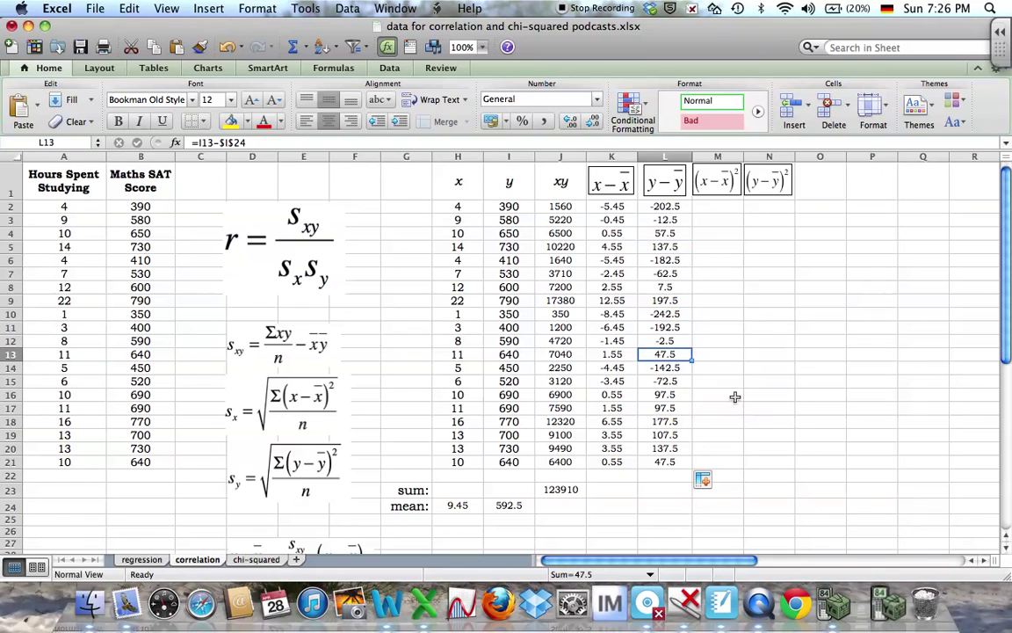
Step: Square the x deviations by entering =K2^2 in M2 and filling the formula down to M21
left_click(717, 207)
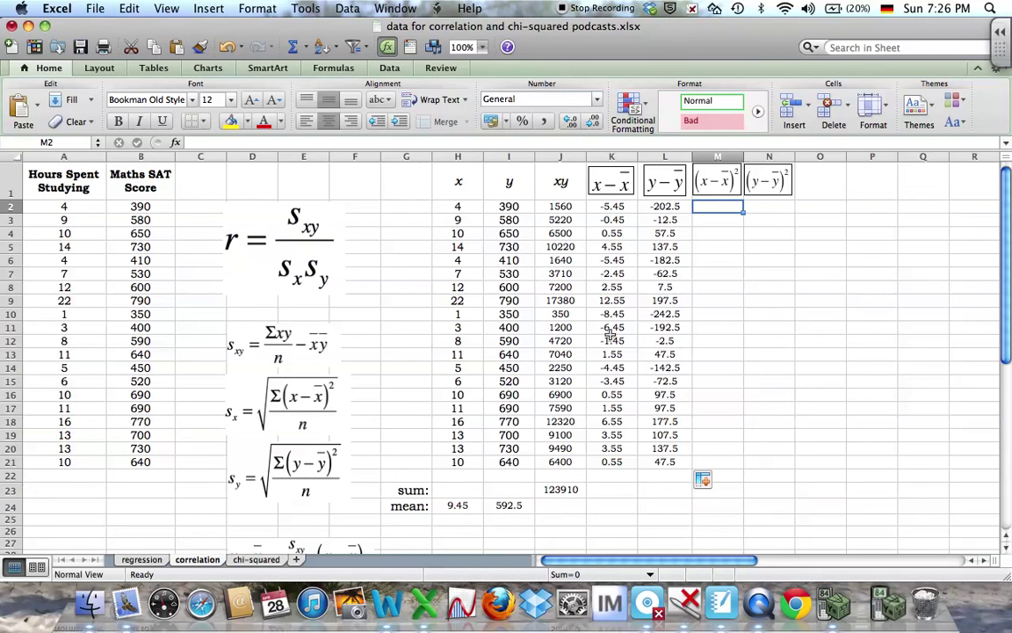
type("=")
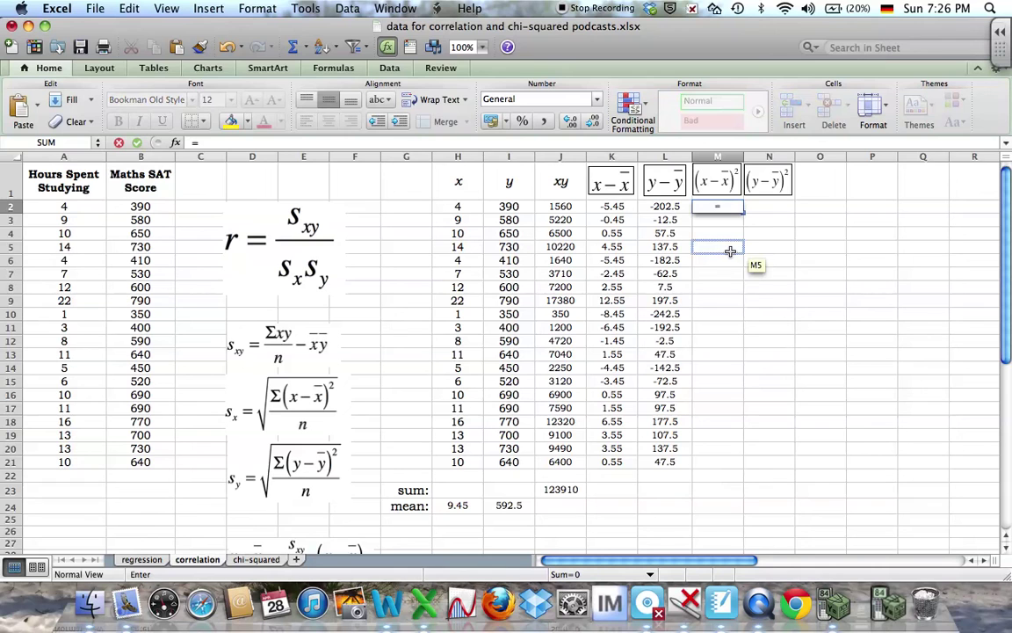
left_click(613, 208)
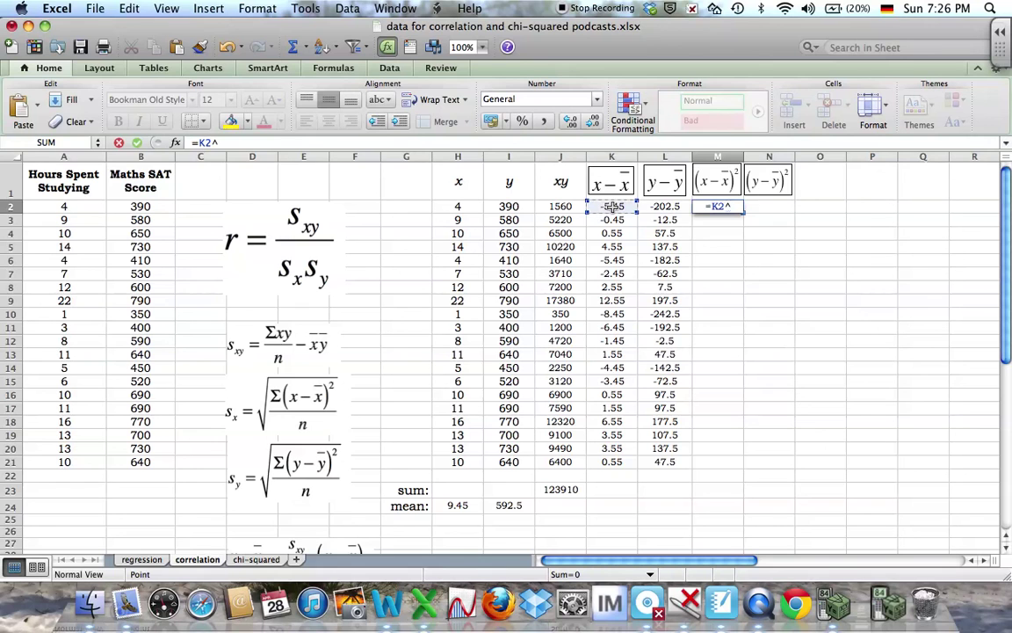
type("^2")
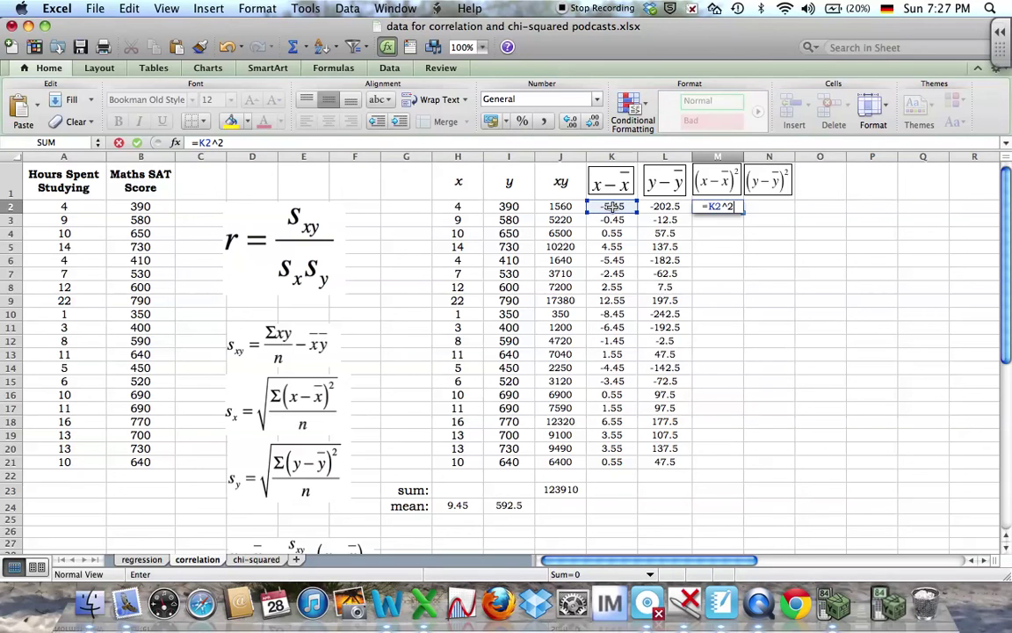
key("Return")
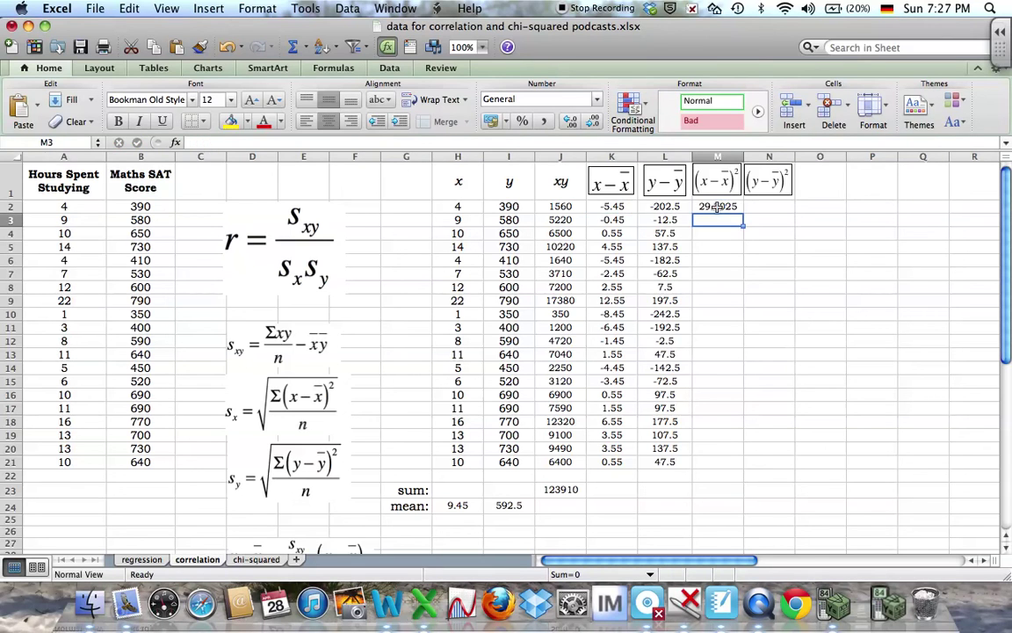
left_click(718, 206)
left_click_drag(744, 213, 743, 473)
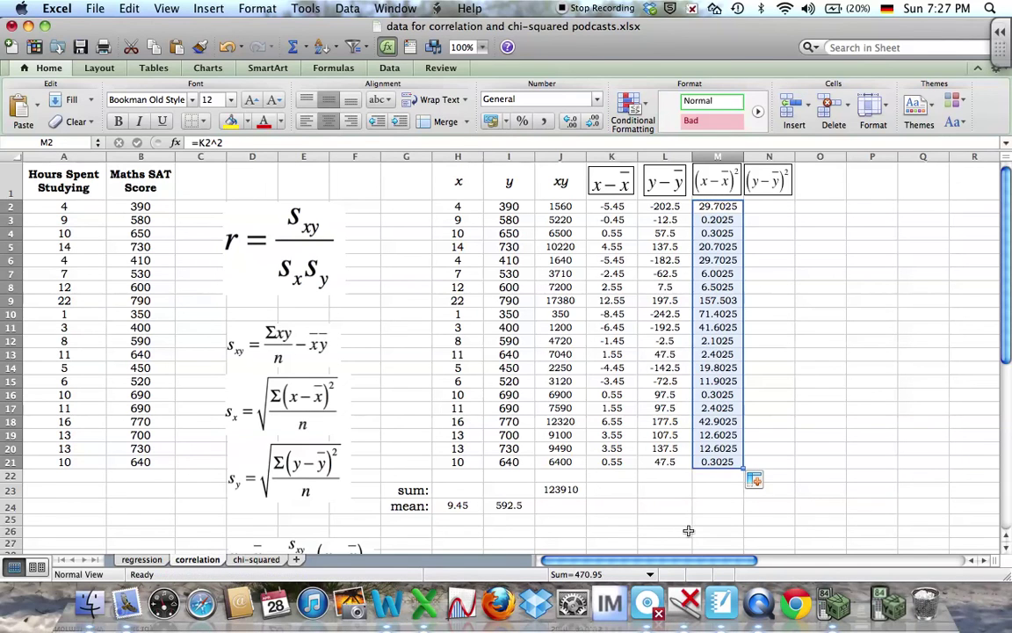
left_click(820, 506)
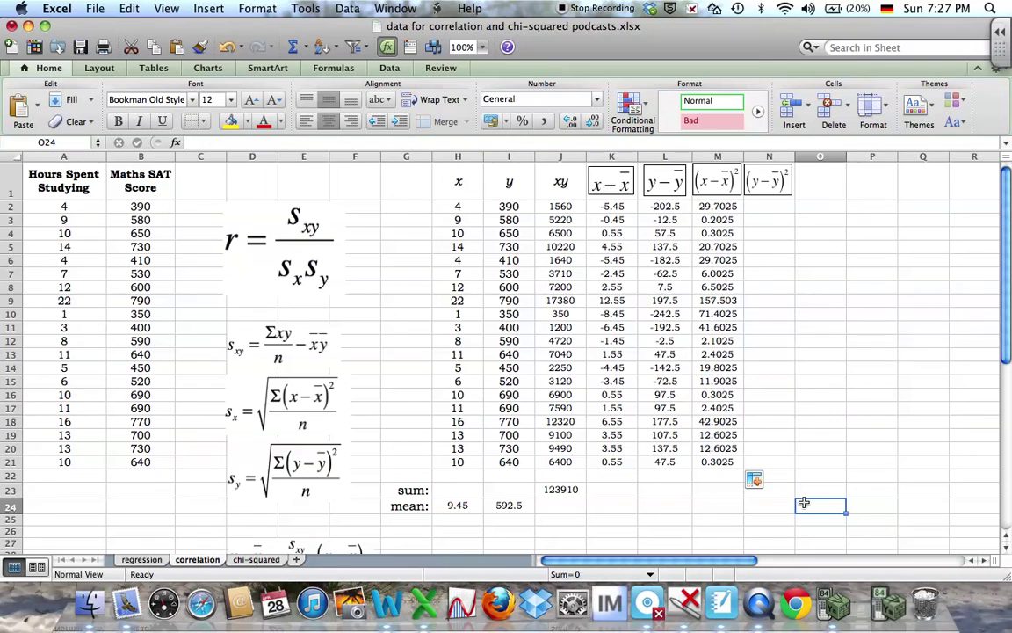
Step: Square the y deviations by entering =L2^2 in N2 and filling the formula down to N21
left_click(771, 205)
type("=")
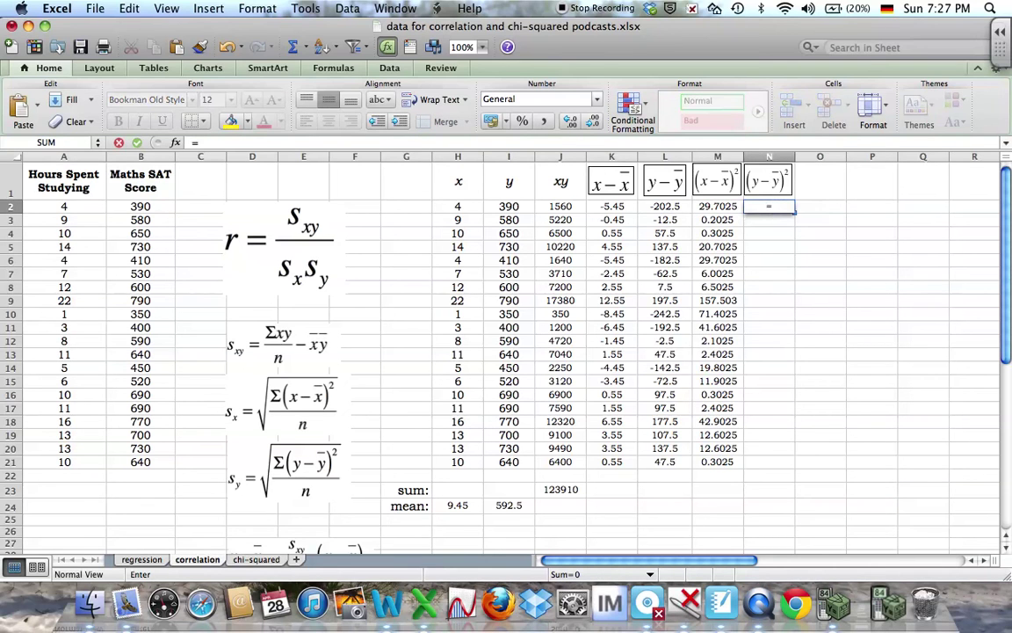
left_click(667, 207)
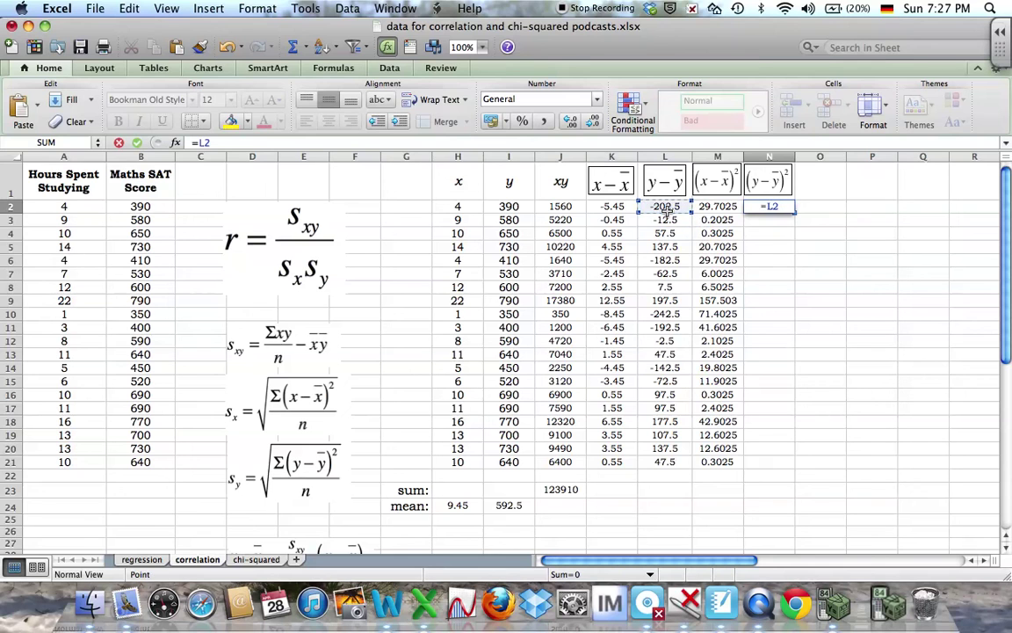
type("^2")
key("Return")
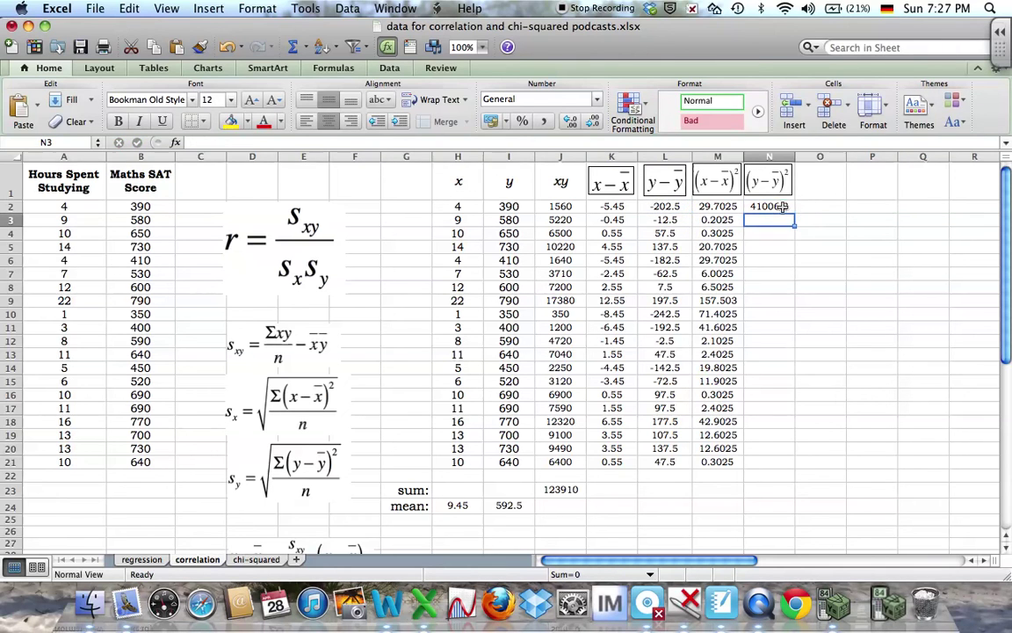
left_click(781, 206)
left_click_drag(793, 211, 781, 464)
left_click(674, 521)
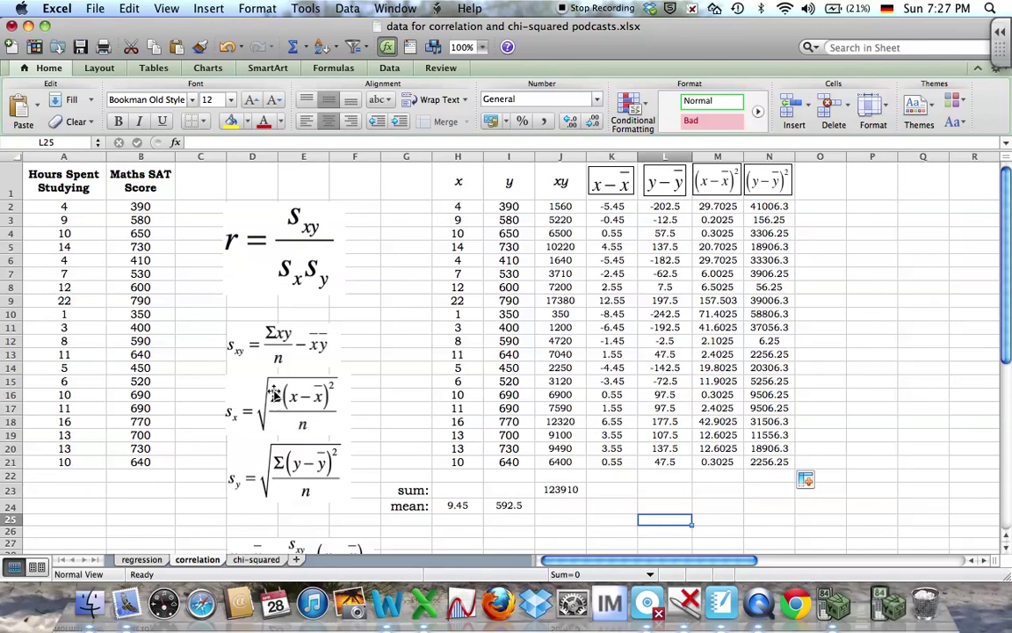
Step: Total the squared x deviations in M23 with =SUM(M2:M21)
left_click(727, 492)
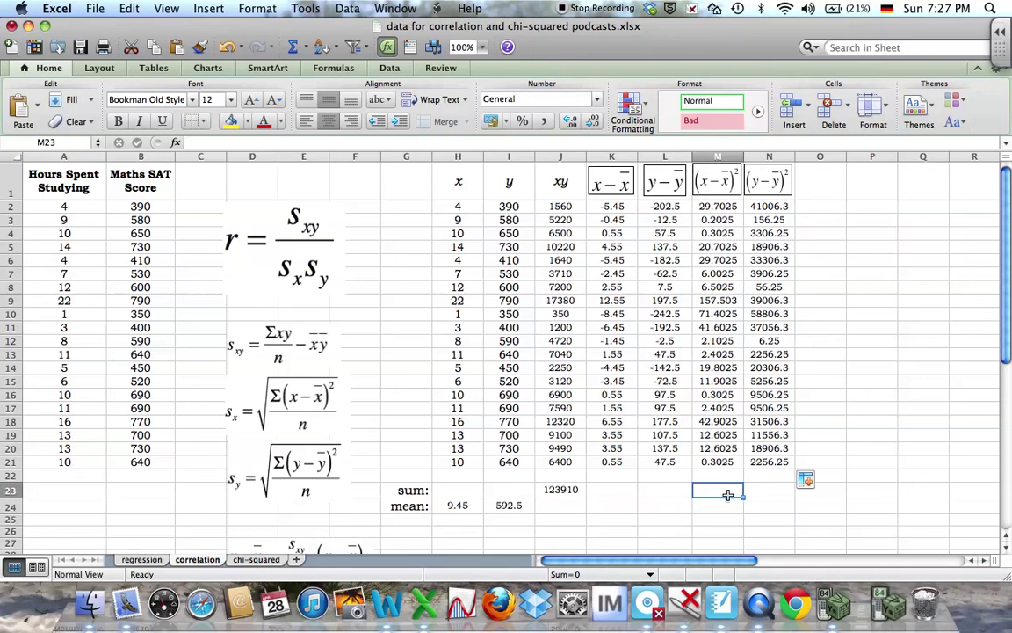
type("=sum")
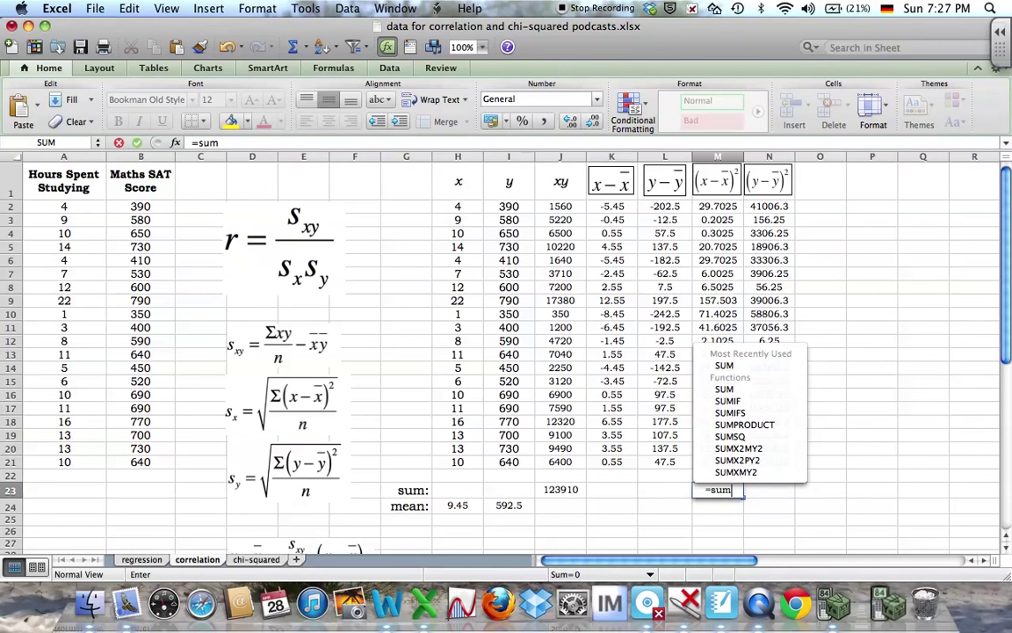
double_click(723, 367)
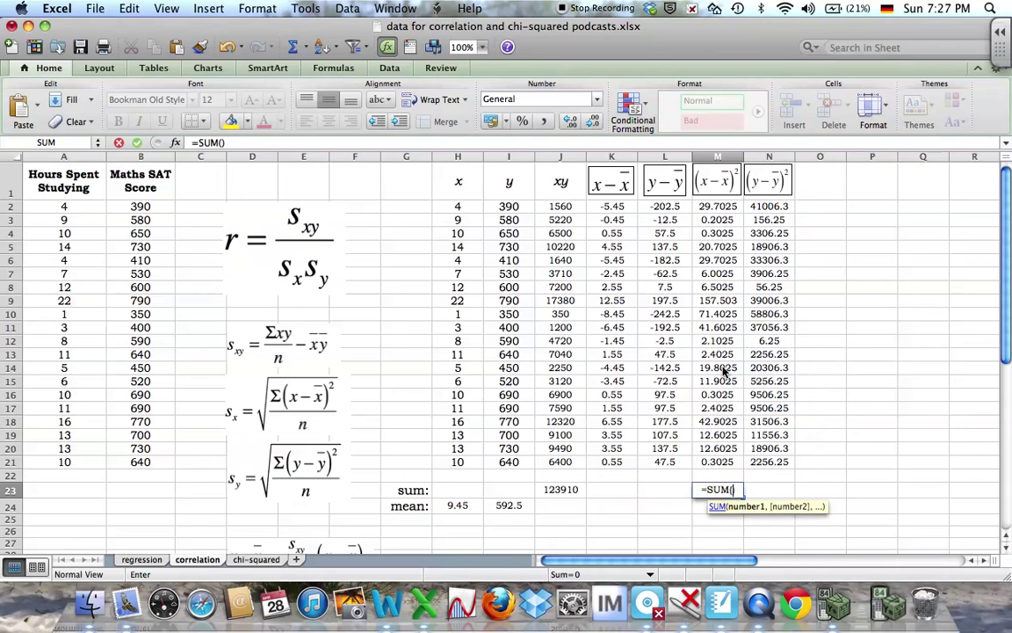
left_click_drag(718, 206, 718, 465)
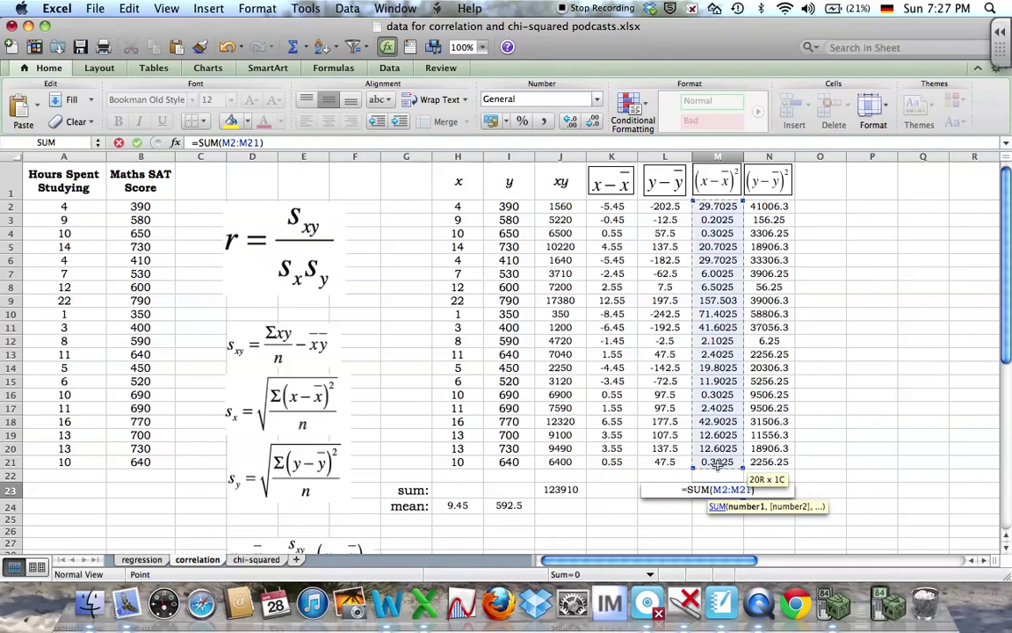
key("Return")
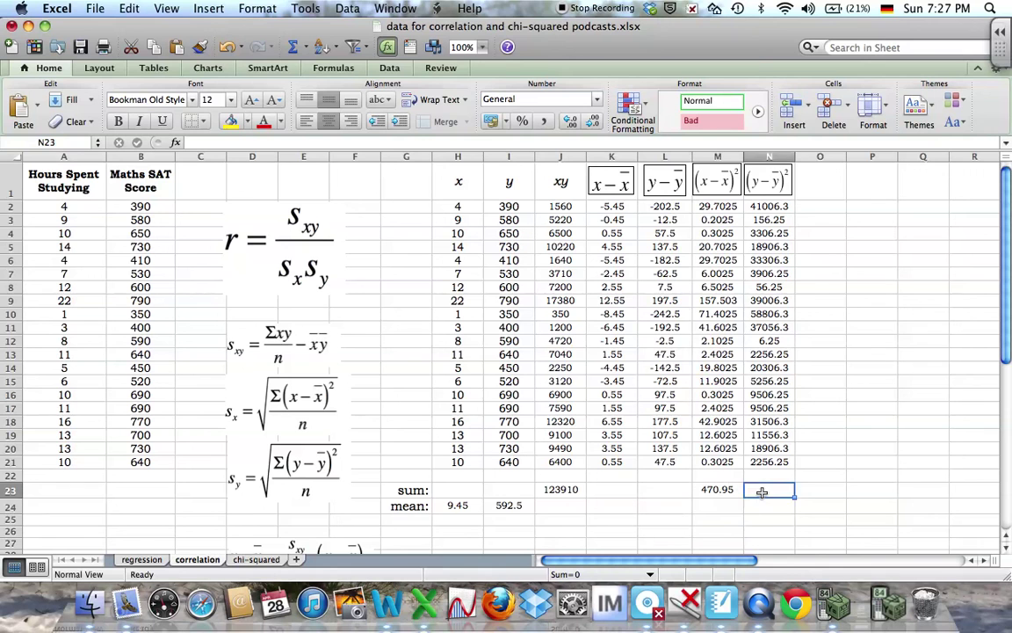
Step: Copy the sum formula from M23 across to N23 and check that it covers the squared y deviations N2 to N21
left_click(742, 494)
left_click_drag(742, 497, 771, 494)
left_click(769, 532)
left_click(770, 492)
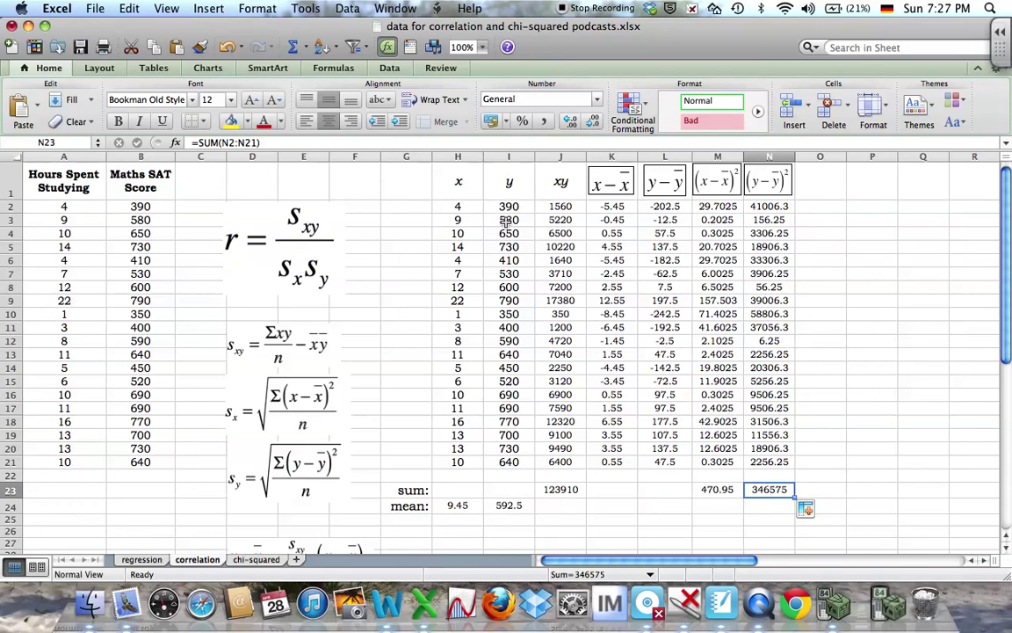
left_click(770, 207)
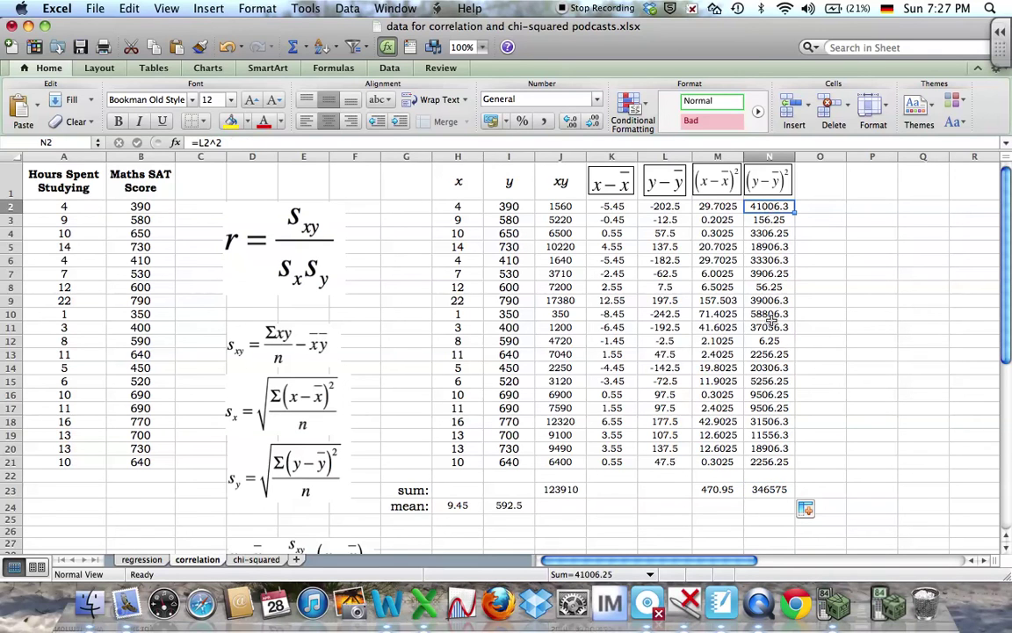
left_click(774, 463)
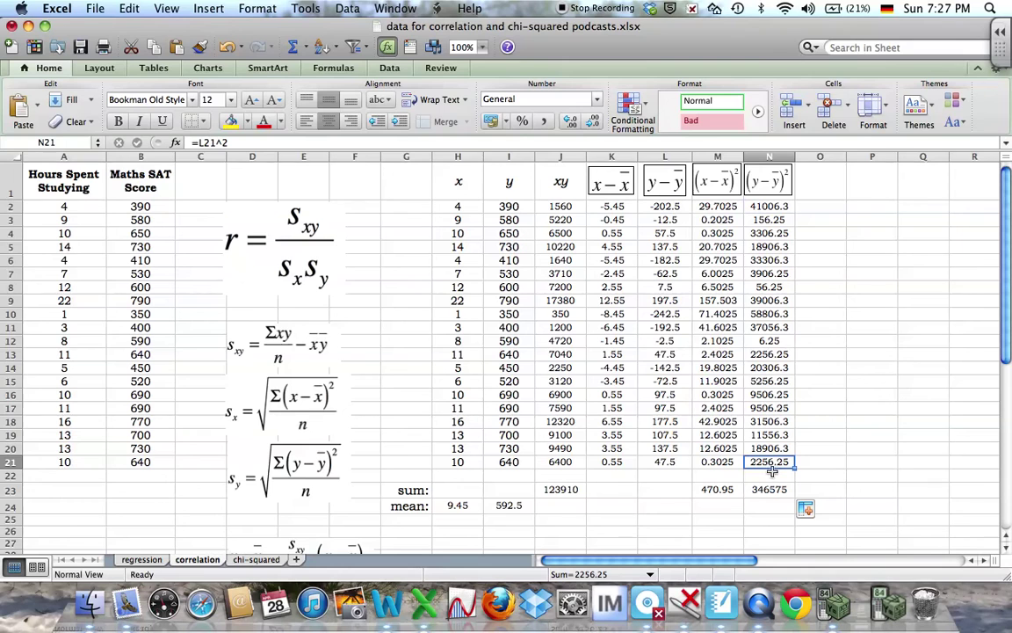